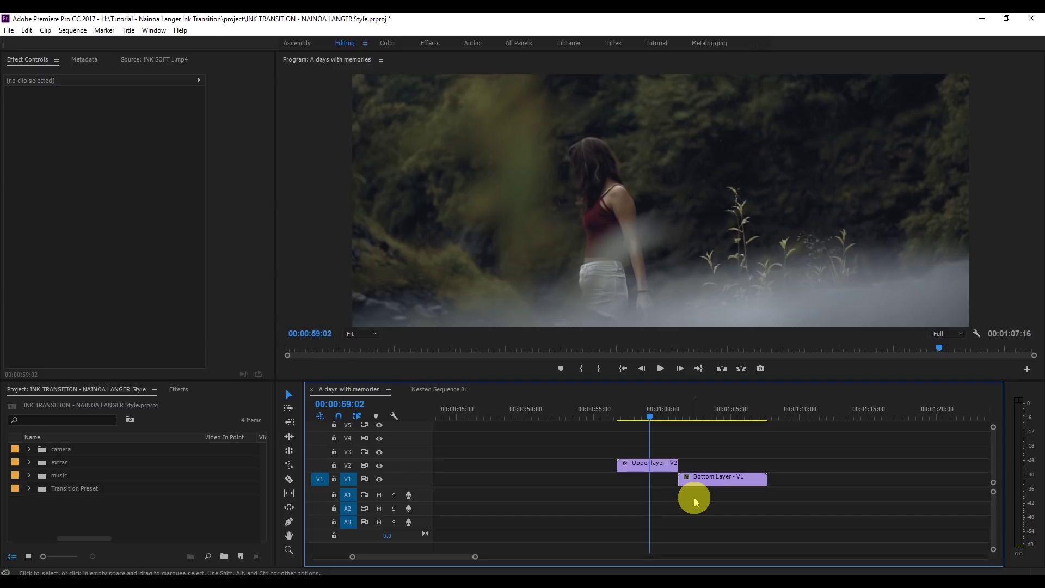
# Step: Preview INK HARD 1 from the Transition Preset bin, then import all six INK clips
pyautogui.click(30, 489)
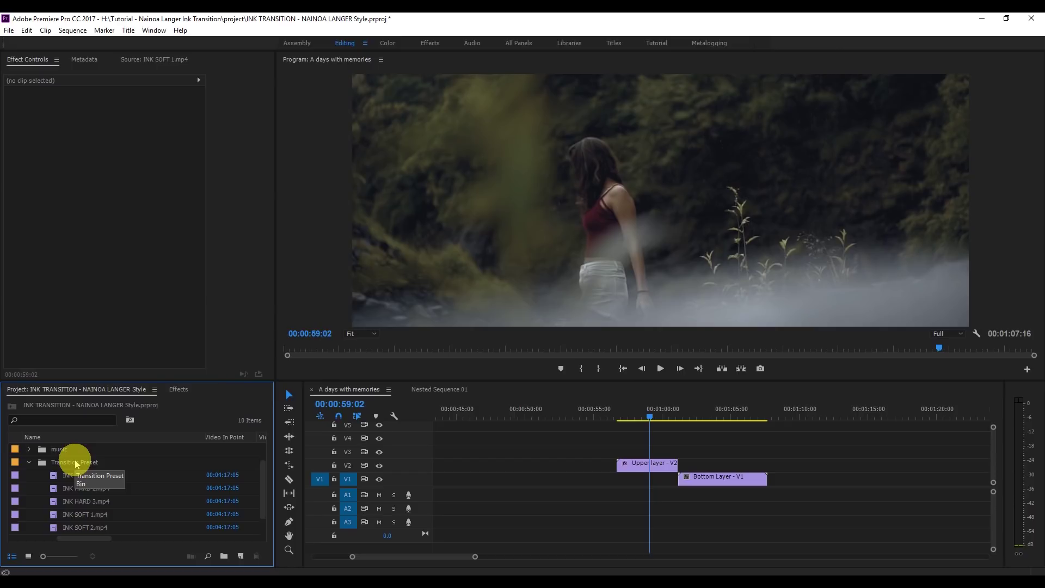
pyautogui.click(77, 477)
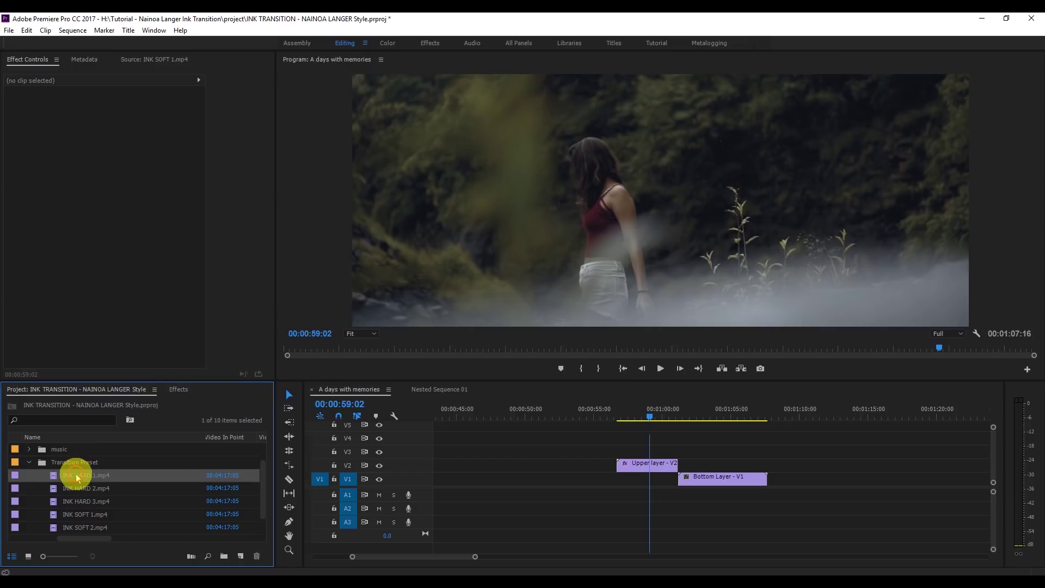
pyautogui.scroll(-1, 87, 488)
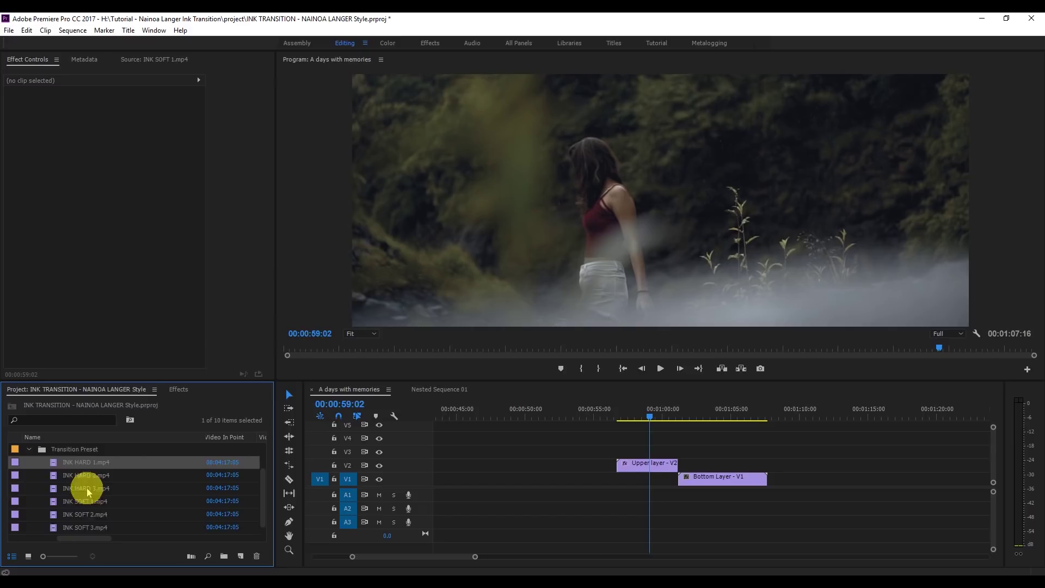
pyautogui.doubleClick(88, 463)
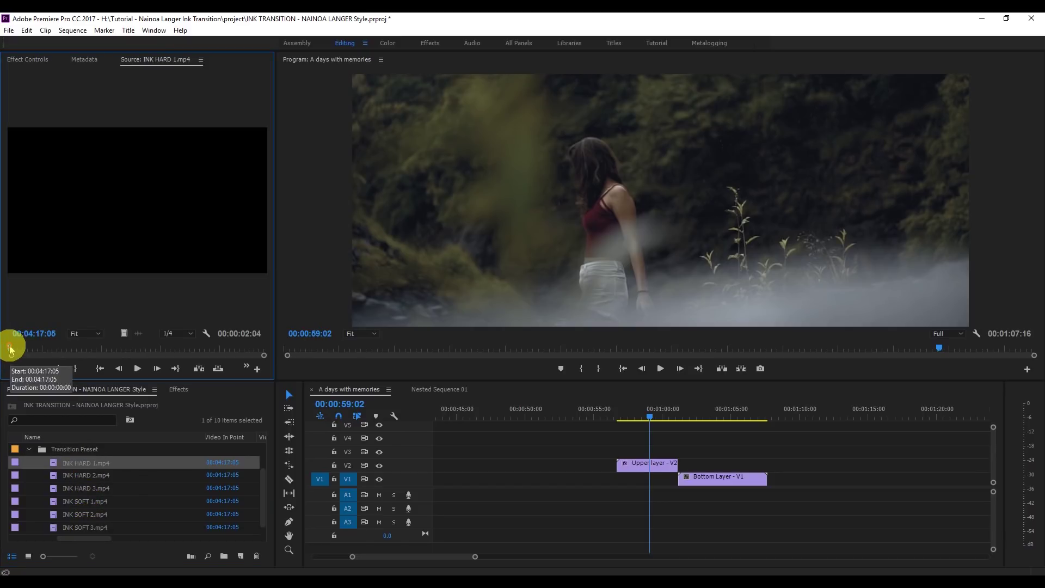
pyautogui.moveTo(12, 348)
pyautogui.mouseDown()
pyautogui.moveTo(187, 343)
pyautogui.moveTo(59, 350)
pyautogui.mouseUp()
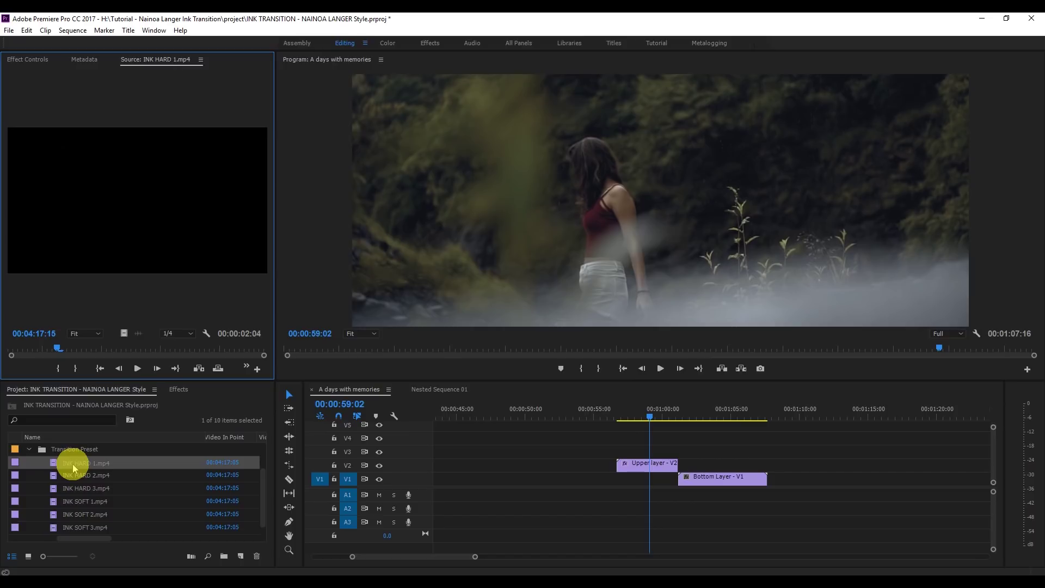
pyautogui.doubleClick(43, 533)
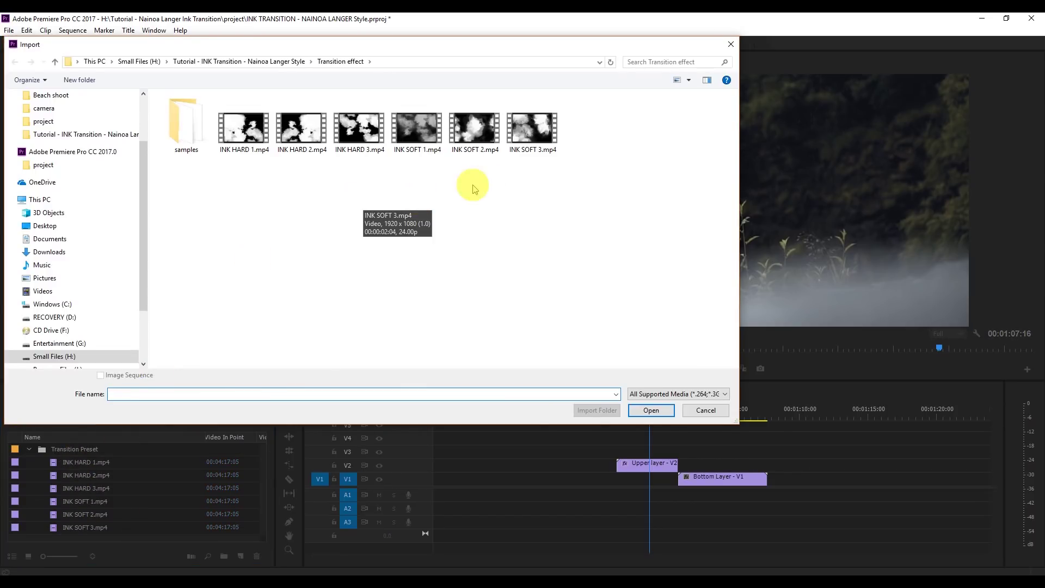
pyautogui.moveTo(216, 175)
pyautogui.mouseDown()
pyautogui.moveTo(250, 164)
pyautogui.moveTo(539, 155)
pyautogui.mouseUp()
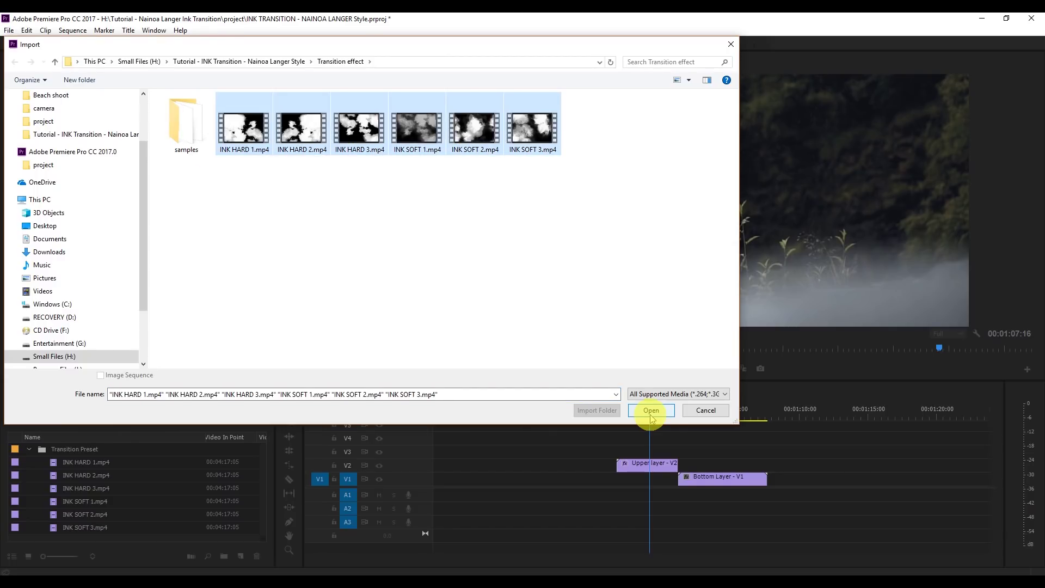
# Step: Finish the import and place INK SOFT 1 on V3 above the clip join
pyautogui.click(650, 412)
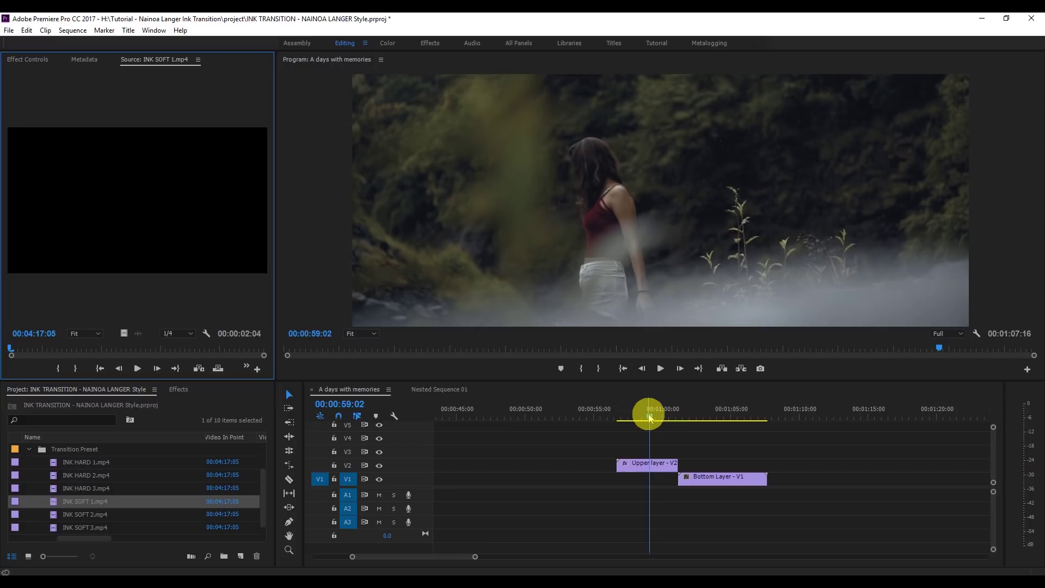
pyautogui.moveTo(650, 418)
pyautogui.mouseDown()
pyautogui.moveTo(665, 417)
pyautogui.moveTo(653, 418)
pyautogui.mouseUp()
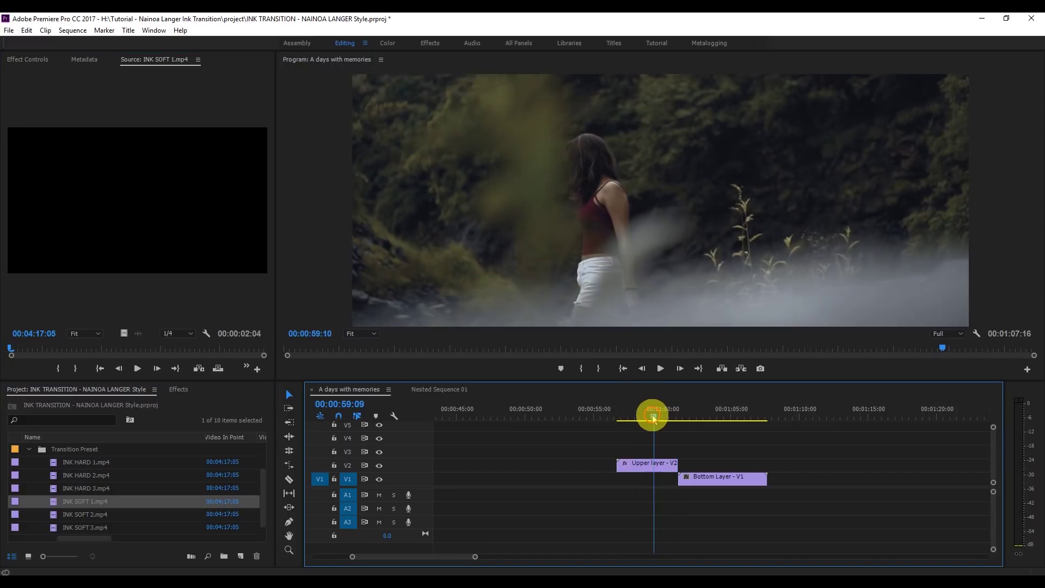
pyautogui.click(645, 464)
pyautogui.moveTo(58, 501)
pyautogui.mouseDown()
pyautogui.moveTo(667, 429)
pyautogui.moveTo(660, 449)
pyautogui.moveTo(650, 426)
pyautogui.moveTo(673, 424)
pyautogui.moveTo(650, 423)
pyautogui.mouseUp()
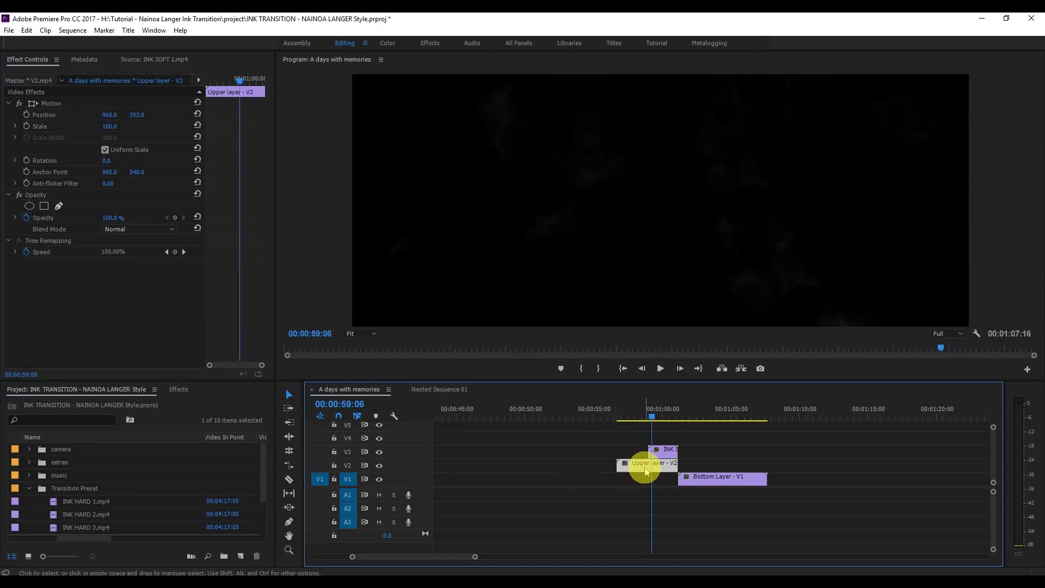
pyautogui.click(713, 479)
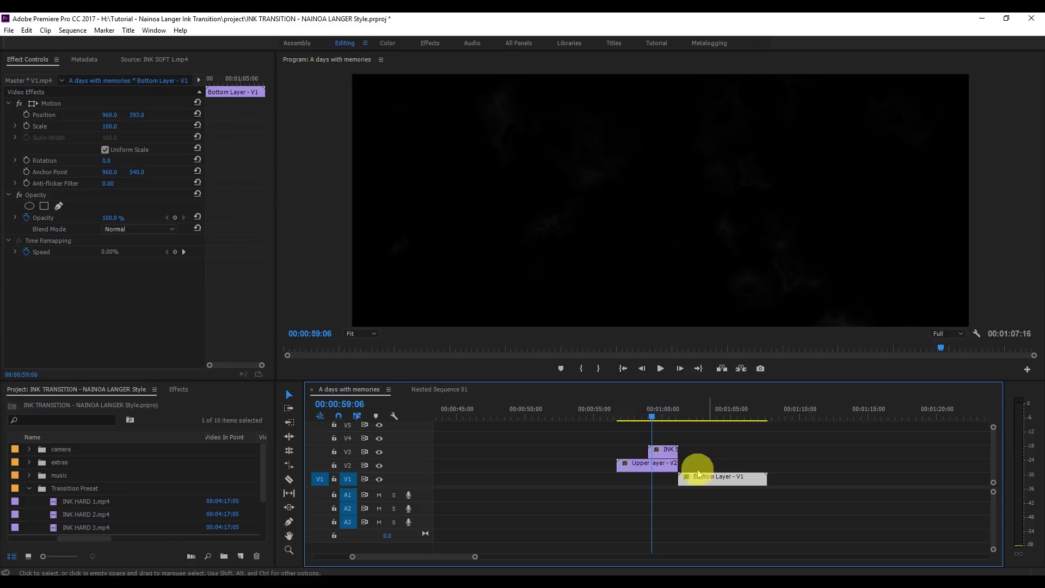
pyautogui.moveTo(646, 410)
pyautogui.mouseDown()
pyautogui.moveTo(665, 414)
pyautogui.moveTo(656, 416)
pyautogui.mouseUp()
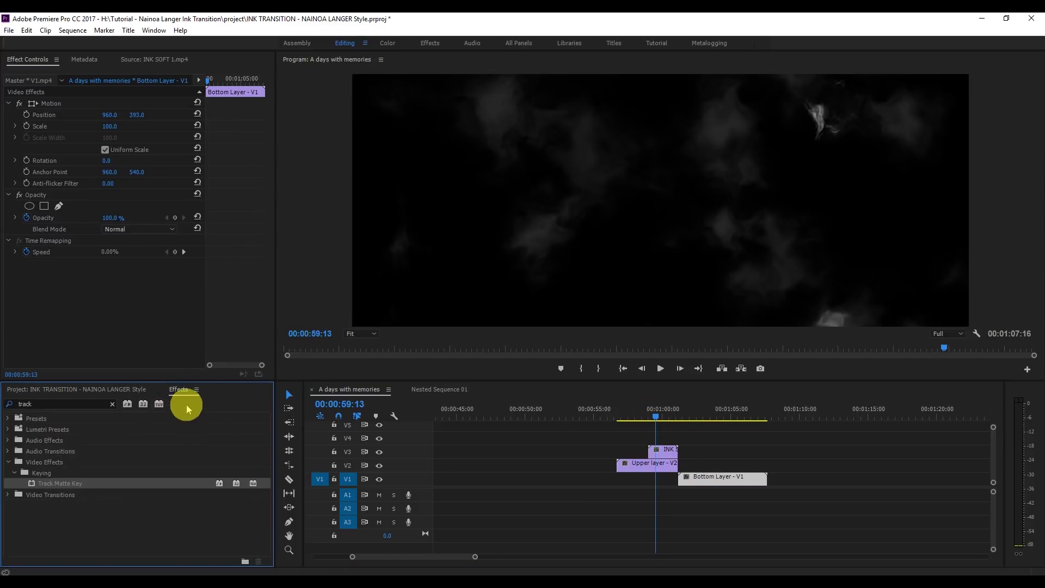
# Step: Apply the Track Matte Key effect to the Upper layer clip
pyautogui.click(115, 385)
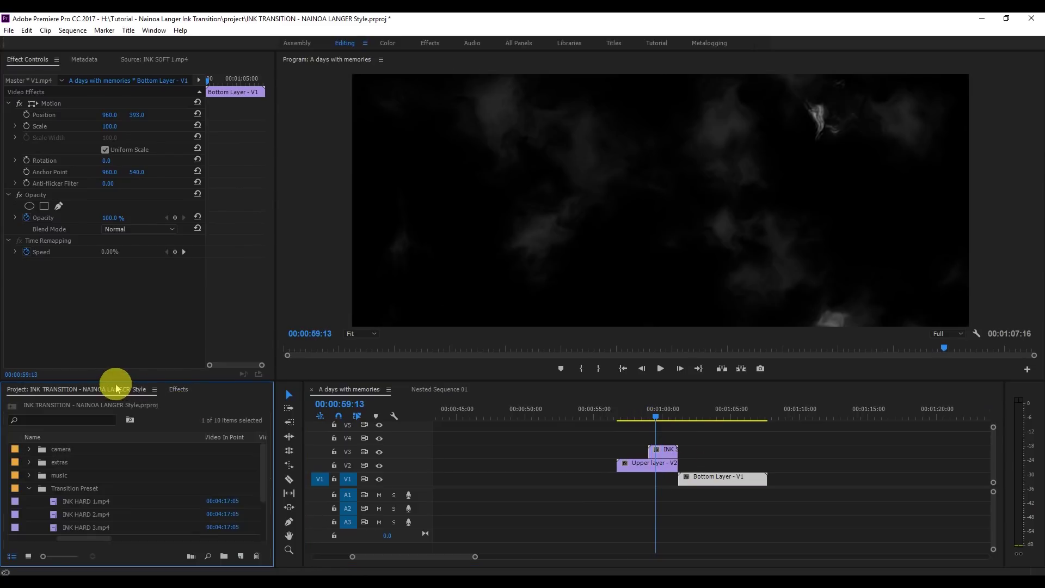
pyautogui.click(179, 390)
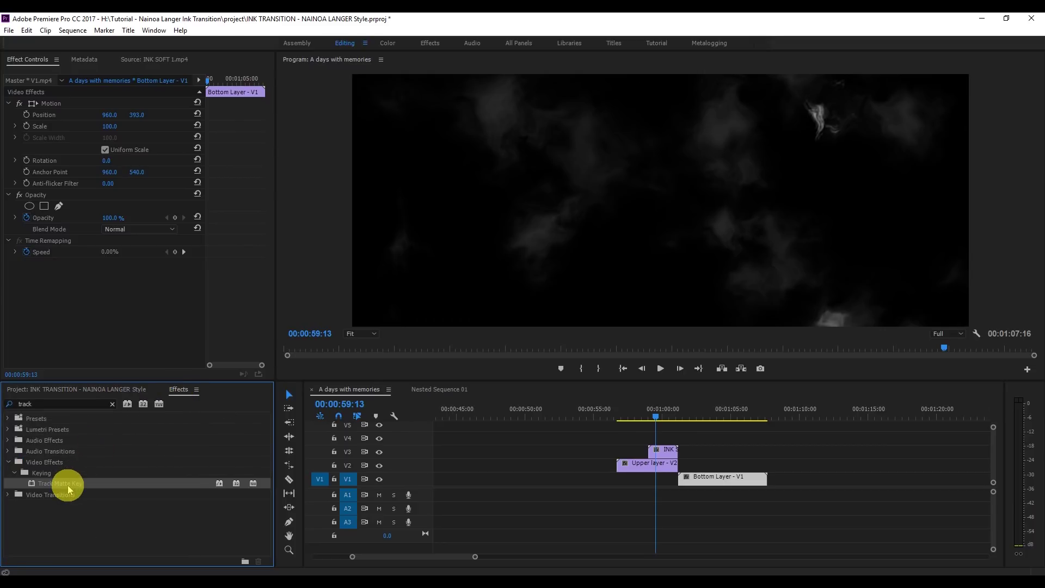
pyautogui.moveTo(71, 488); pyautogui.dragTo(653, 469)
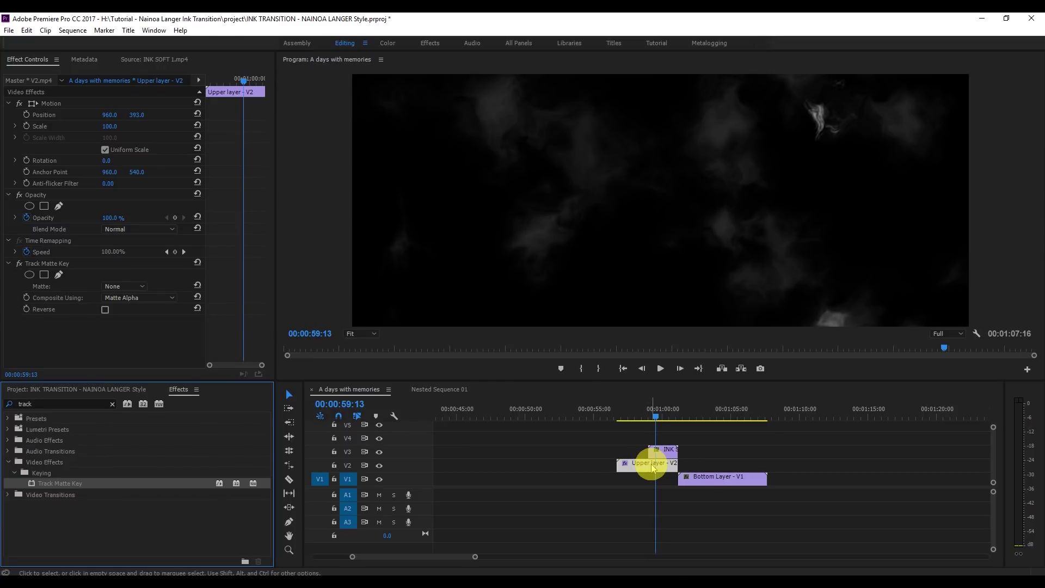
pyautogui.click(653, 468)
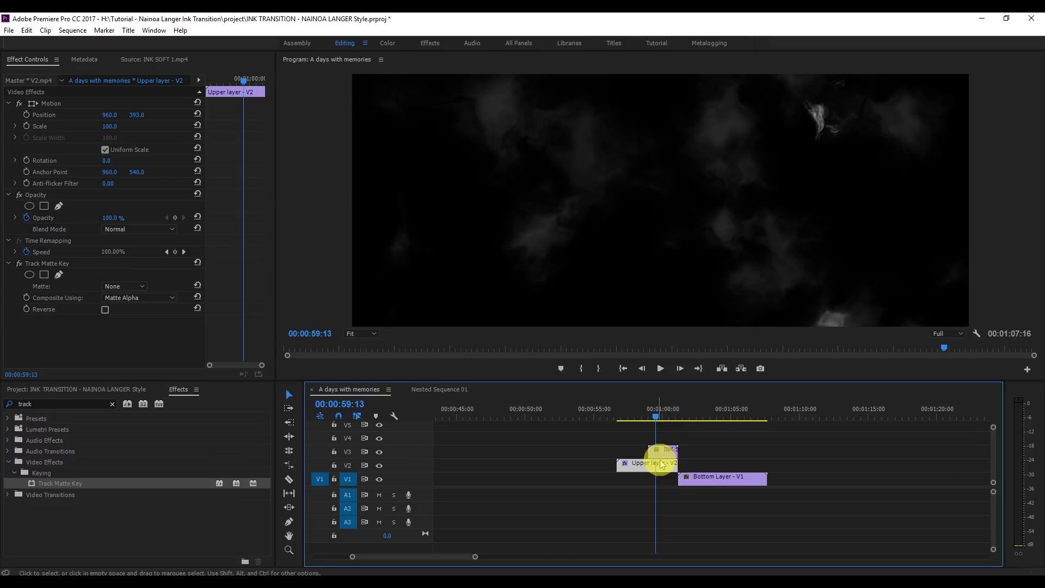
# Step: Set Track Matte Key's Matte to Video 3 with Composite Using Matte Luma
pyautogui.click(127, 288)
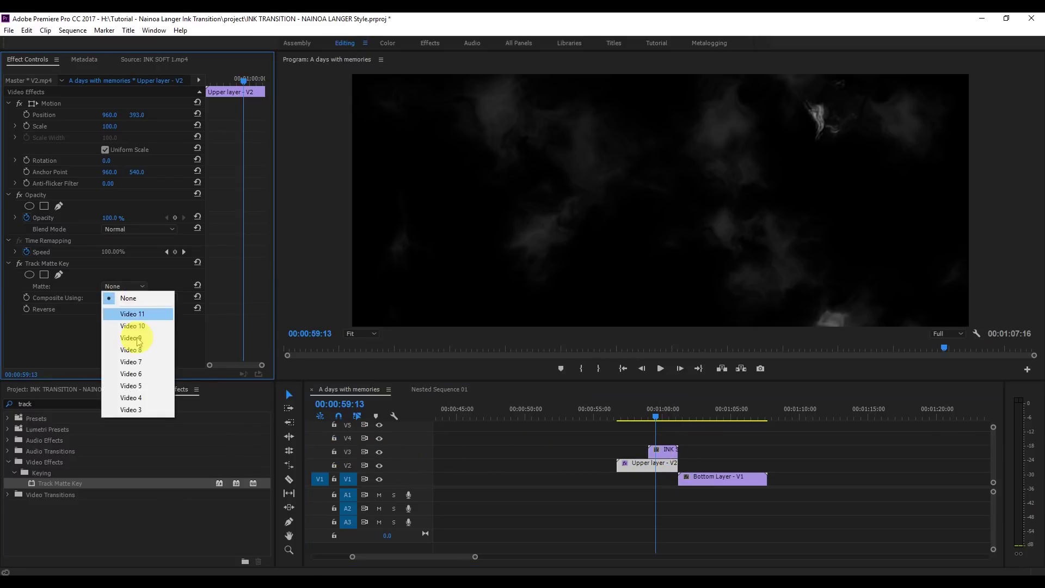
pyautogui.click(151, 413)
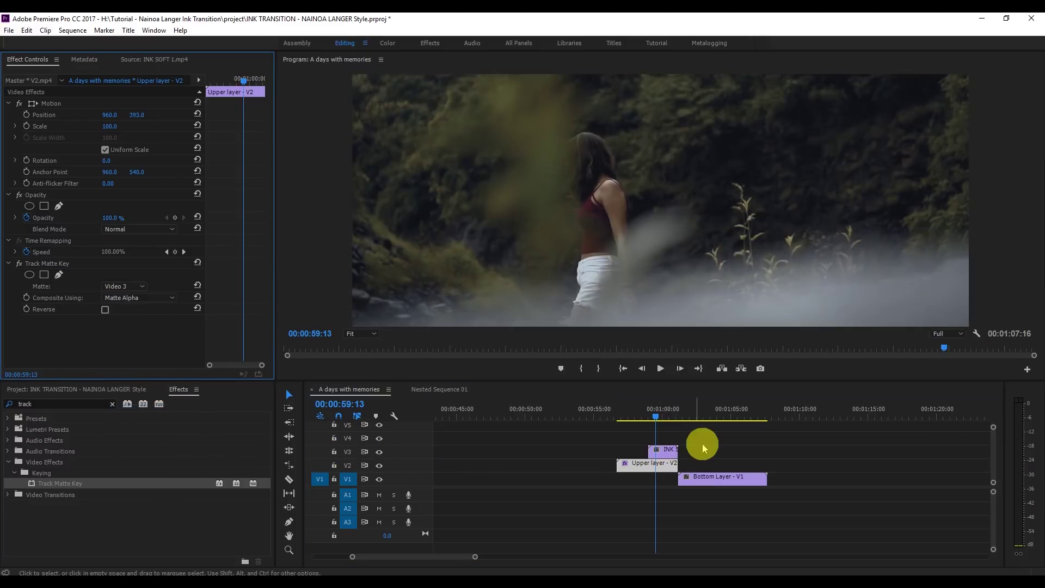
pyautogui.click(666, 471)
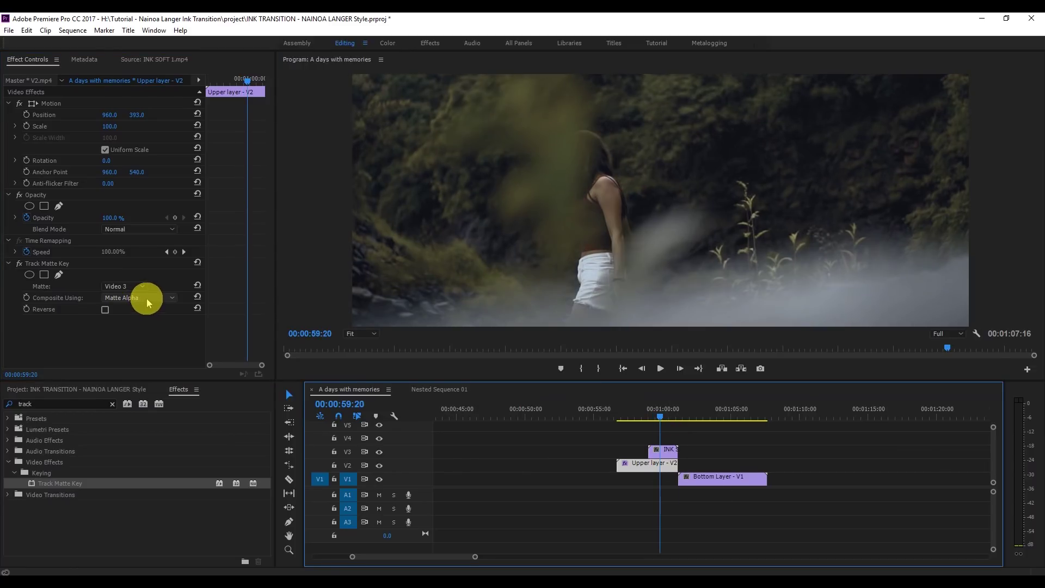
pyautogui.click(145, 300)
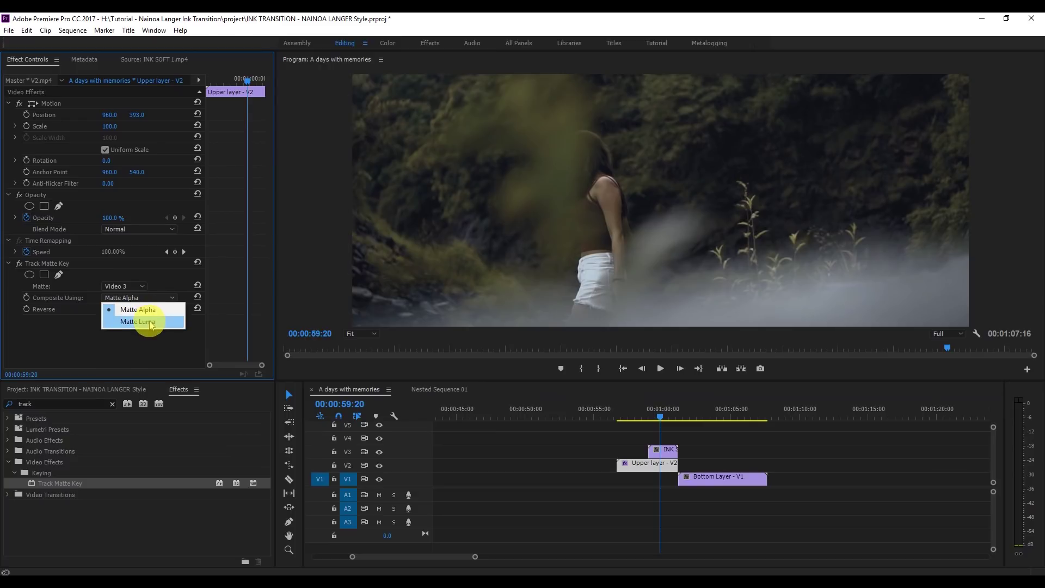
pyautogui.click(150, 321)
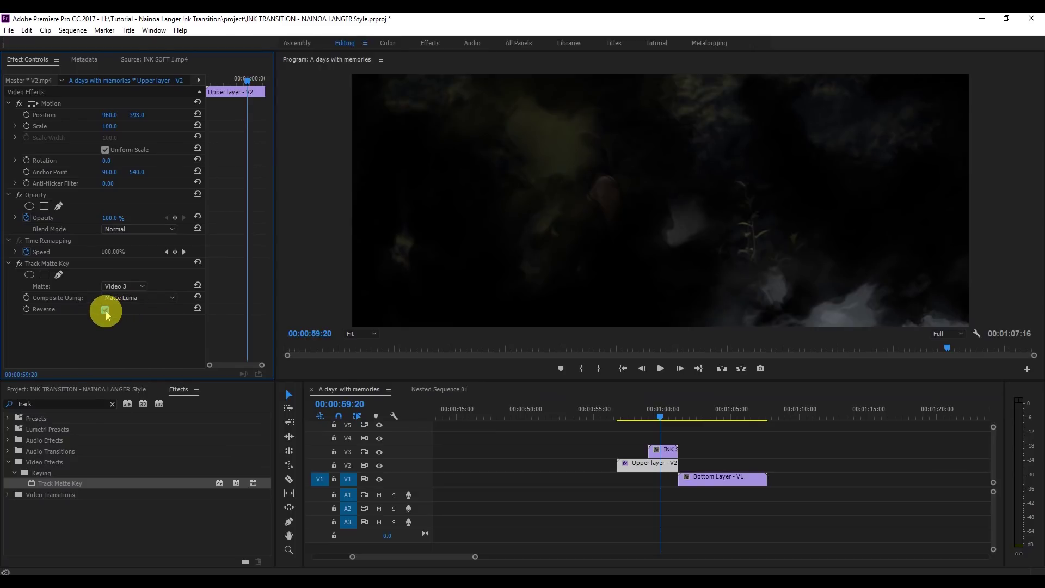
pyautogui.moveTo(662, 416)
pyautogui.mouseDown()
pyautogui.moveTo(649, 424)
pyautogui.moveTo(667, 424)
pyautogui.mouseUp()
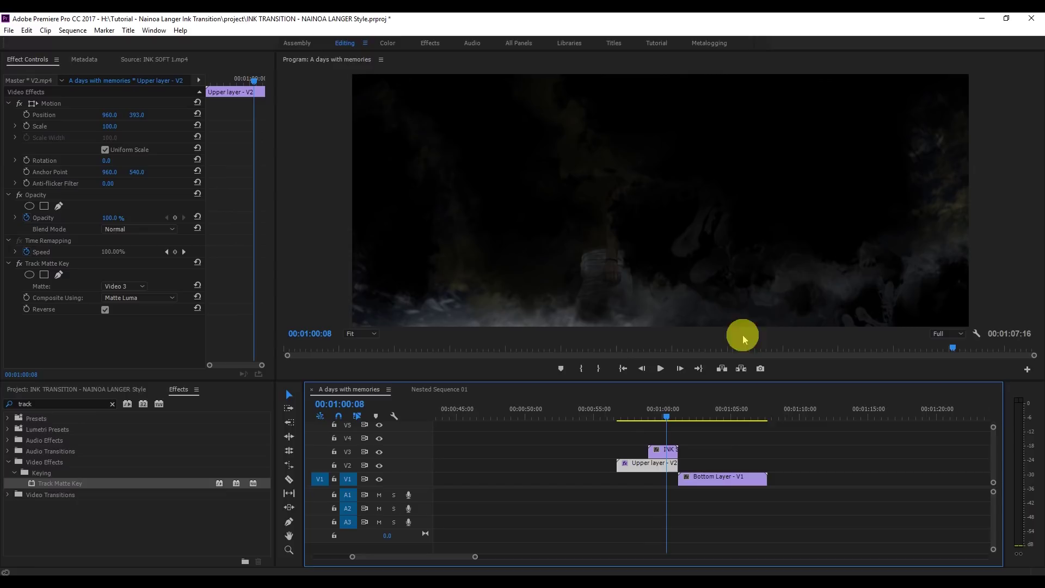
# Step: Slide the Bottom Layer clip left to start under the ink clip, then preview
pyautogui.moveTo(740, 483); pyautogui.dragTo(710, 482)
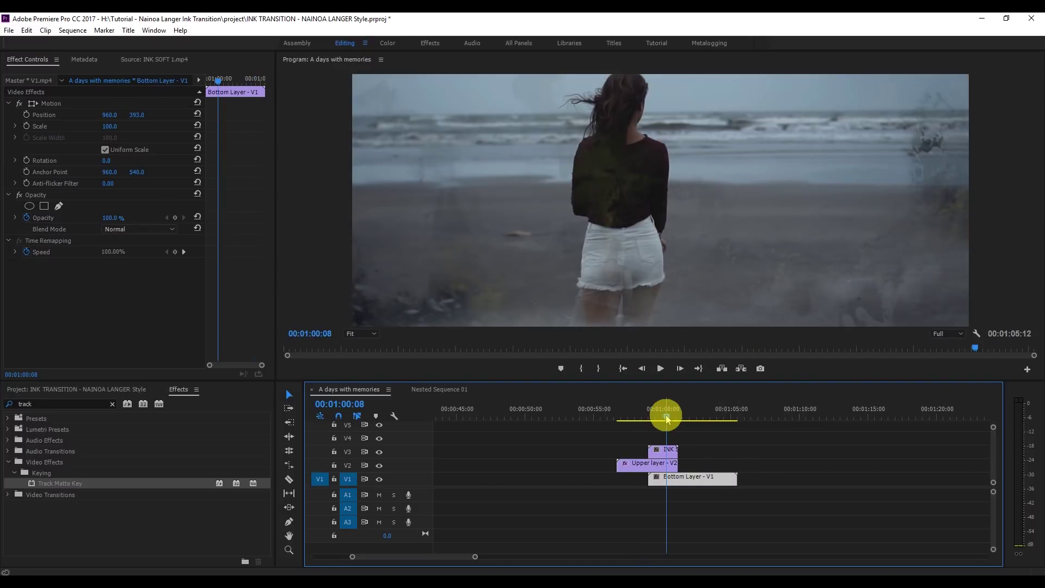
pyautogui.moveTo(667, 419)
pyautogui.mouseDown()
pyautogui.moveTo(634, 419)
pyautogui.moveTo(670, 417)
pyautogui.mouseUp()
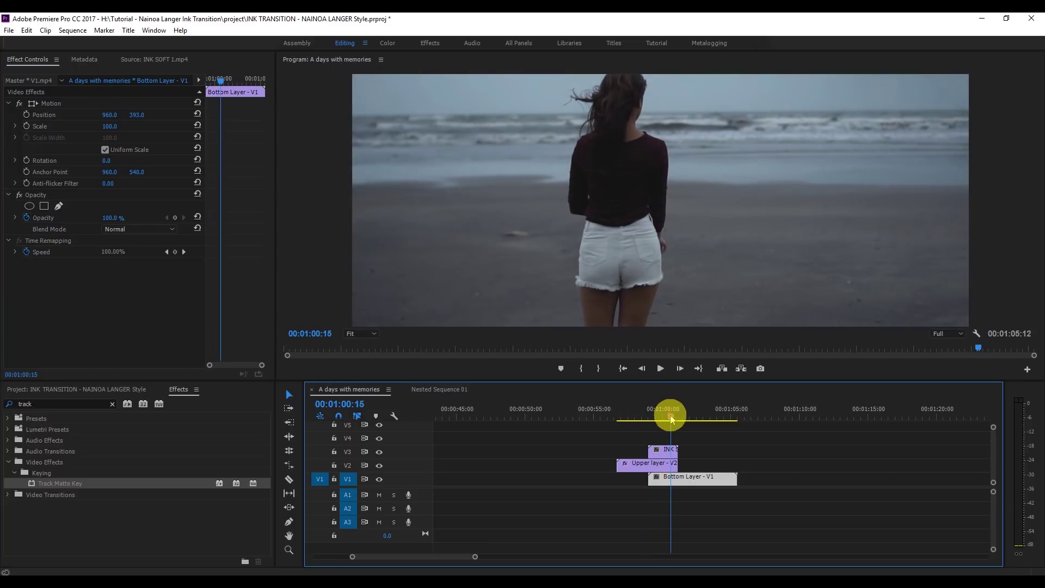
# Step: Swap INK SOFT 1 on V3 for INK HARD 1 and preview around 00:00:59:20
pyautogui.click(48, 391)
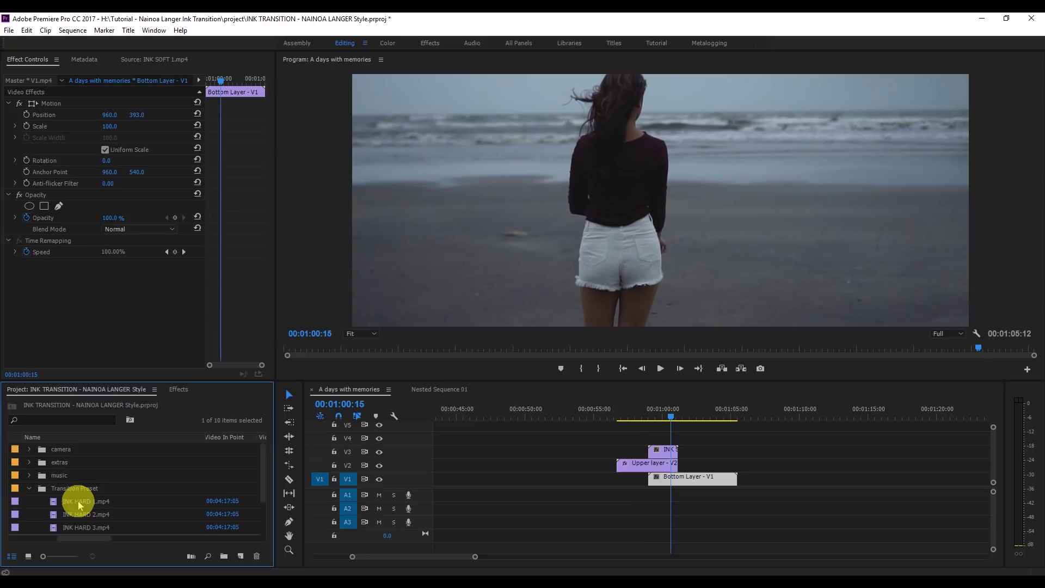
pyautogui.scroll(-1, 79, 500)
pyautogui.click(663, 451)
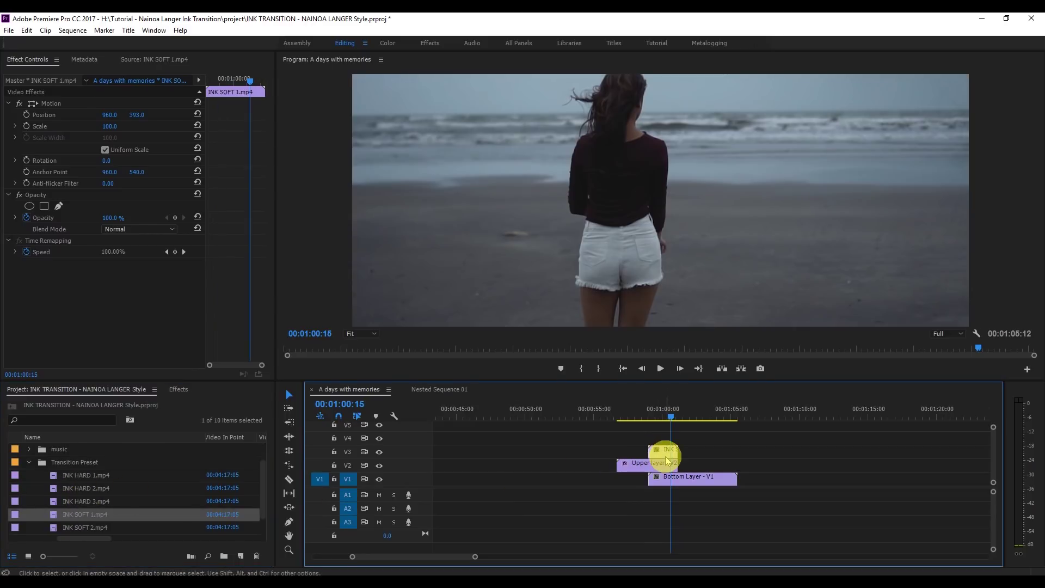
pyautogui.press('Delete')
pyautogui.moveTo(77, 512)
pyautogui.mouseDown()
pyautogui.moveTo(53, 480)
pyautogui.moveTo(653, 454)
pyautogui.moveTo(648, 418)
pyautogui.mouseUp()
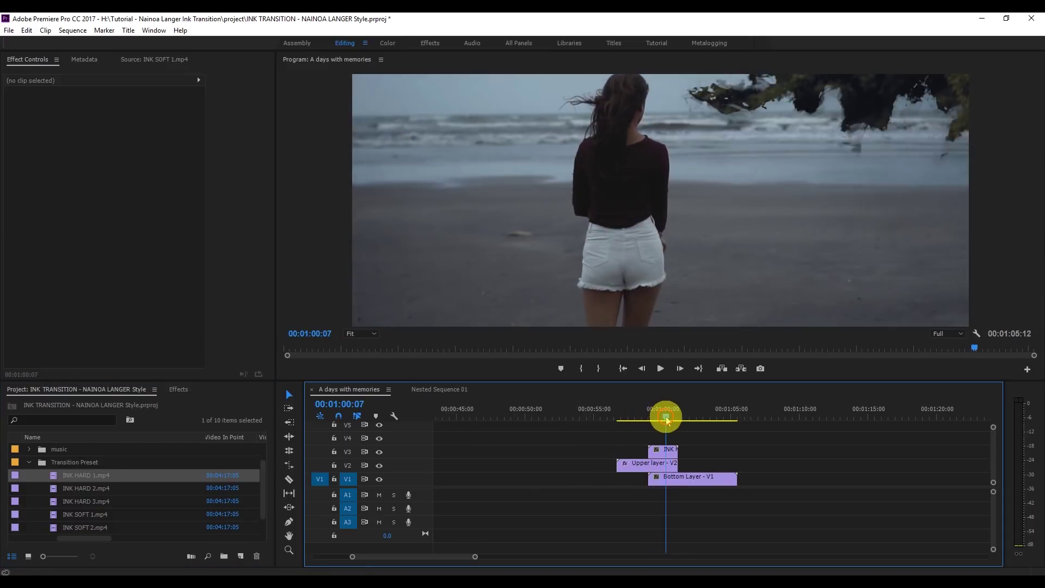
pyautogui.moveTo(649, 417); pyautogui.dragTo(659, 418)
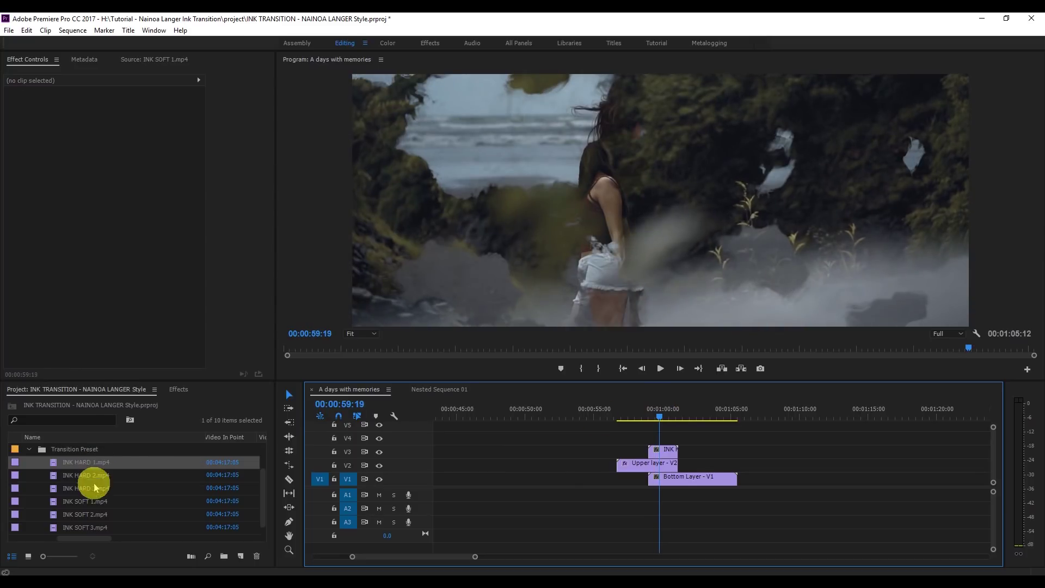
pyautogui.hotkey('shift', 'Right')
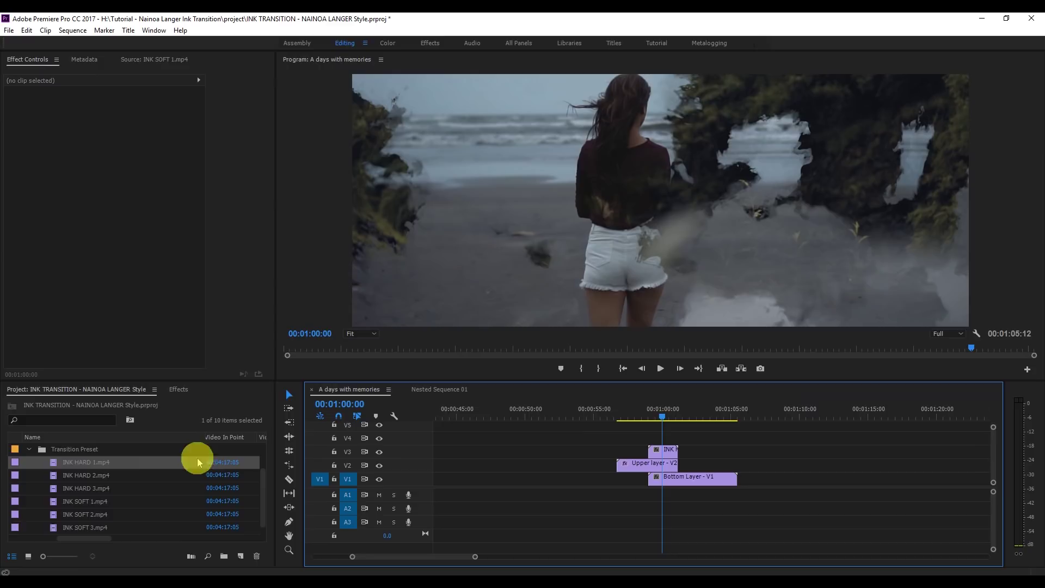
pyautogui.click(660, 416)
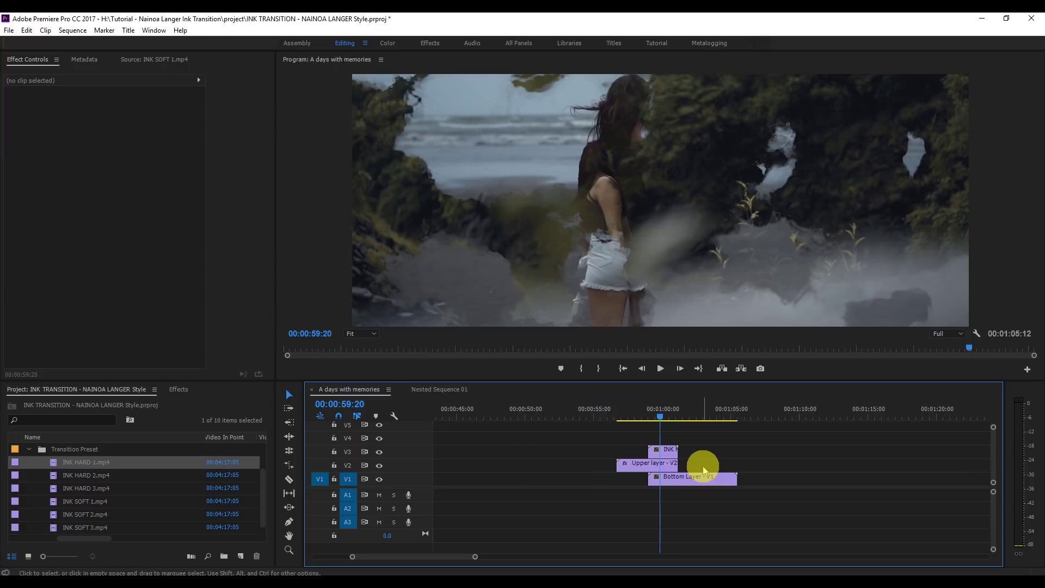
# Step: Clear the Track Matte Key effect from the Upper layer clip
pyautogui.click(659, 463)
pyautogui.rightClick(50, 264)
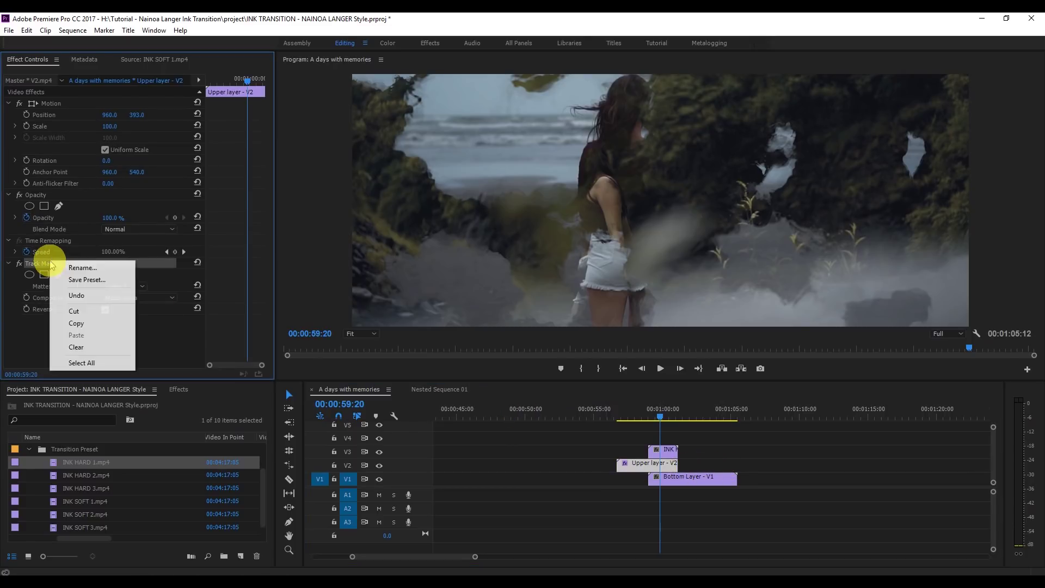
pyautogui.click(81, 349)
# Step: Move the Bottom Layer clip later and delete the ink clip from V3
pyautogui.moveTo(700, 479); pyautogui.dragTo(780, 479)
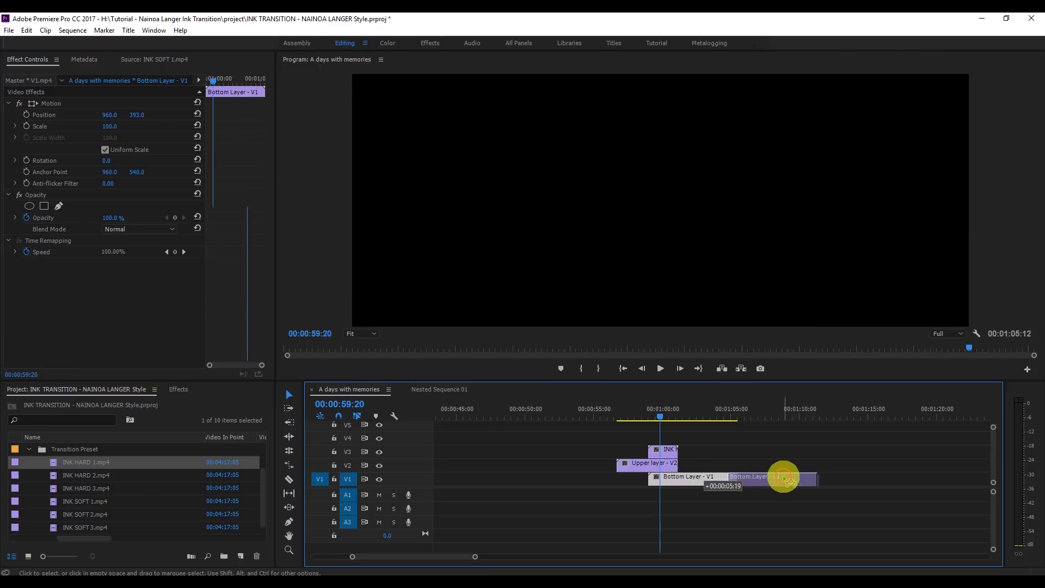
pyautogui.click(667, 454)
pyautogui.press('Delete')
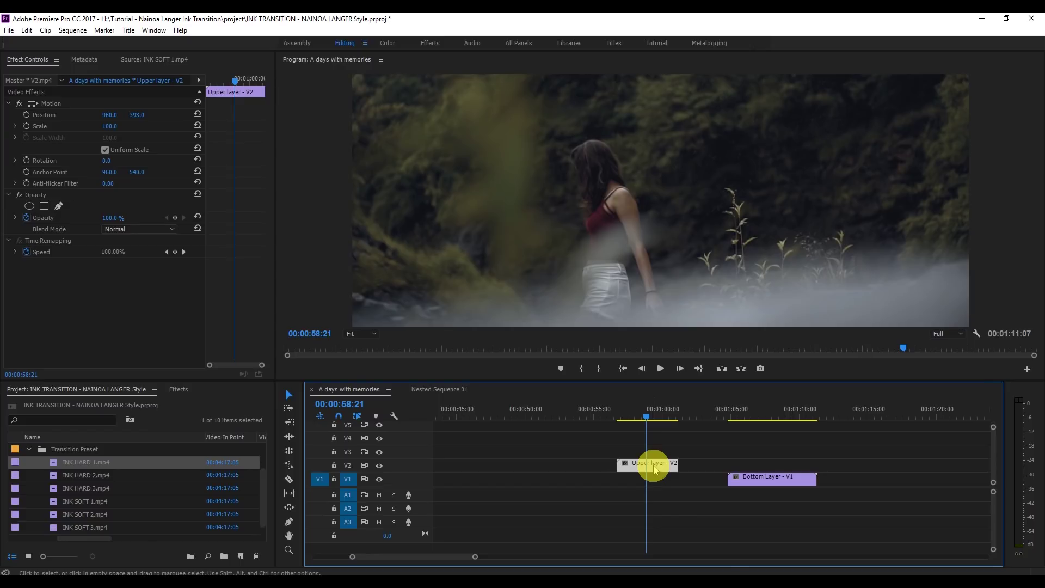
# Step: Create a new title and draw a tall white rectangle on it
pyautogui.rightClick(128, 515)
pyautogui.moveTo(160, 459)
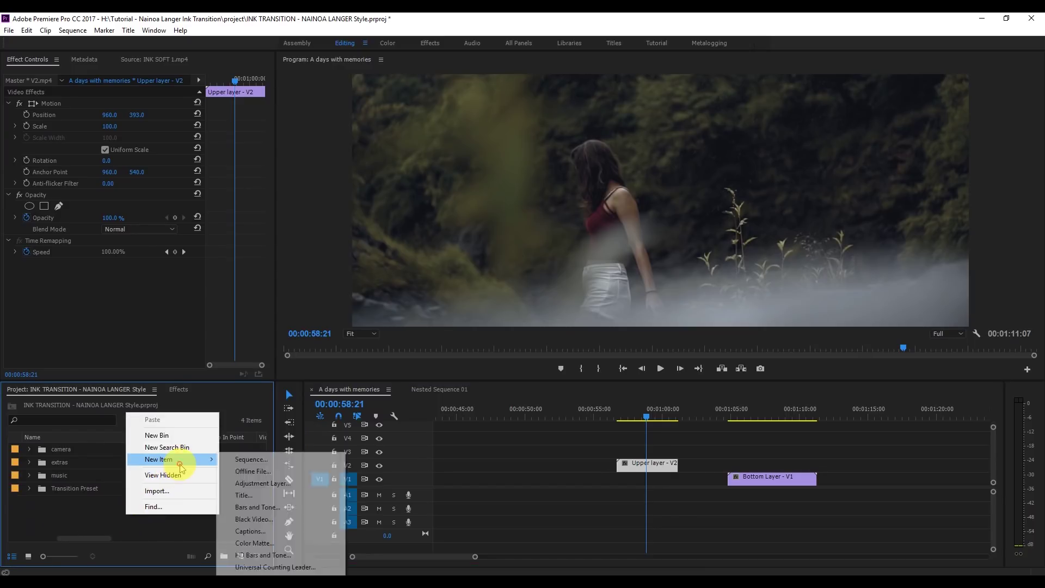
pyautogui.click(244, 495)
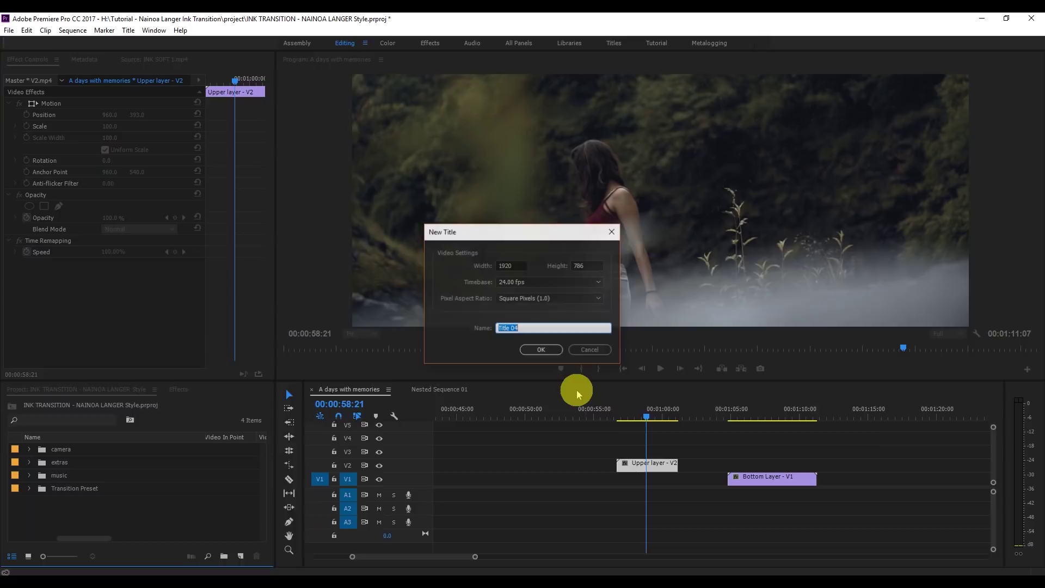
pyautogui.click(540, 349)
pyautogui.click(45, 227)
pyautogui.moveTo(208, 253)
pyautogui.mouseDown()
pyautogui.moveTo(355, 323)
pyautogui.moveTo(334, 343)
pyautogui.mouseUp()
pyautogui.moveTo(207, 246); pyautogui.dragTo(199, 240)
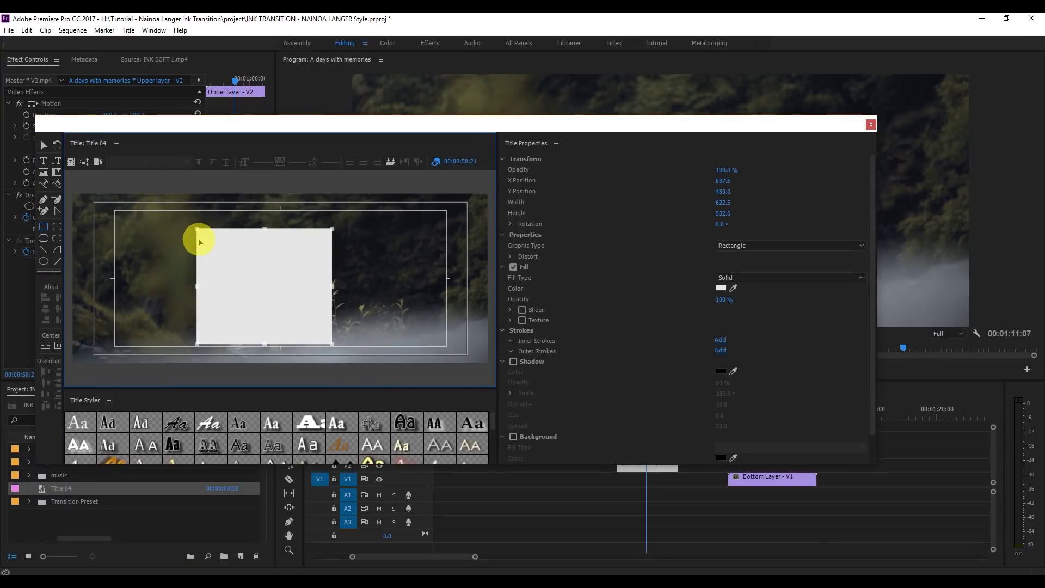
# Step: Place Title 04 on V3 above the upper clip, trimmed to end with it
pyautogui.click(871, 124)
pyautogui.moveTo(50, 488); pyautogui.dragTo(678, 449)
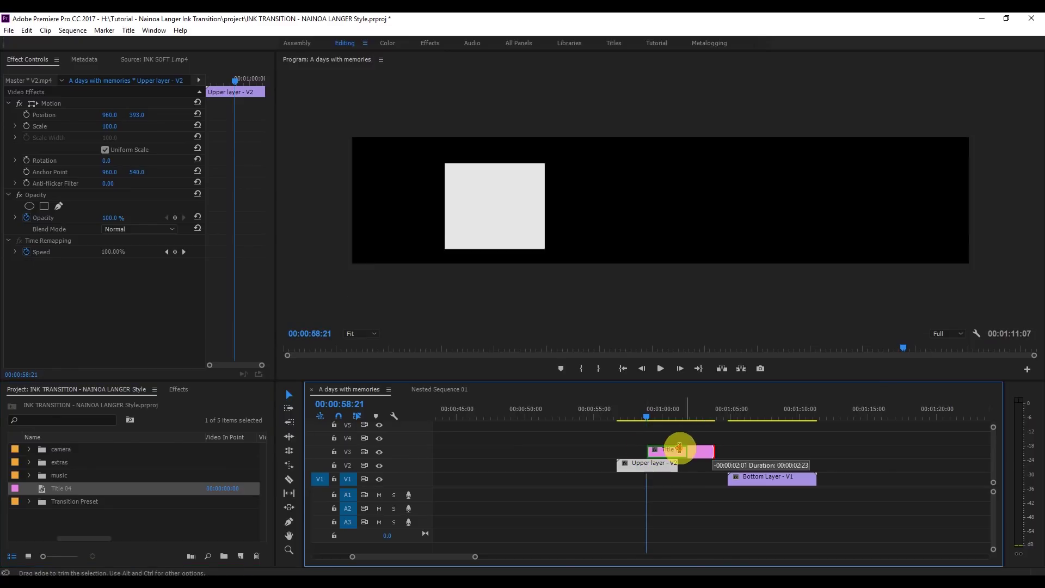
pyautogui.moveTo(649, 413); pyautogui.dragTo(642, 418)
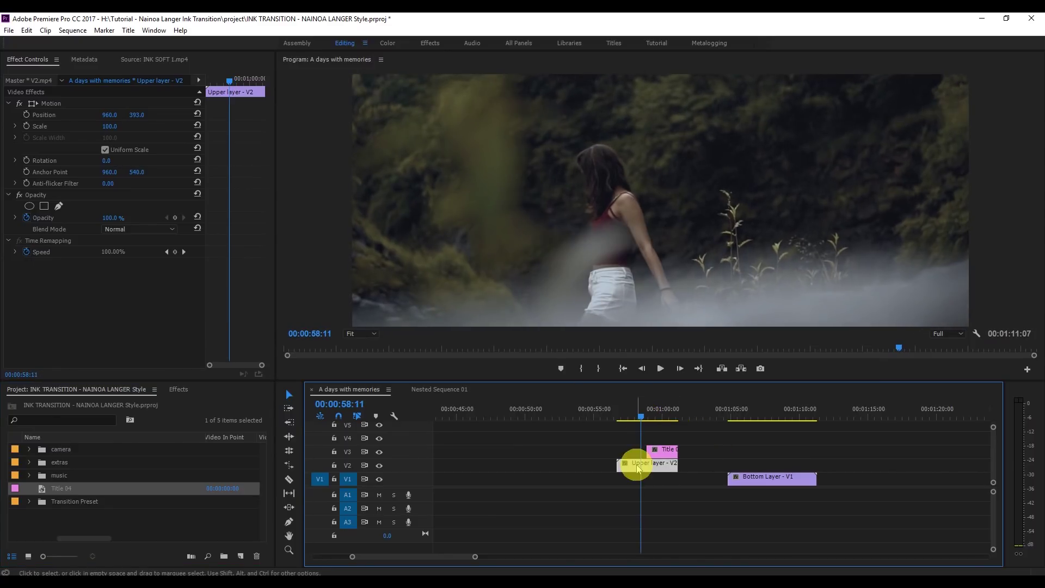
pyautogui.click(658, 450)
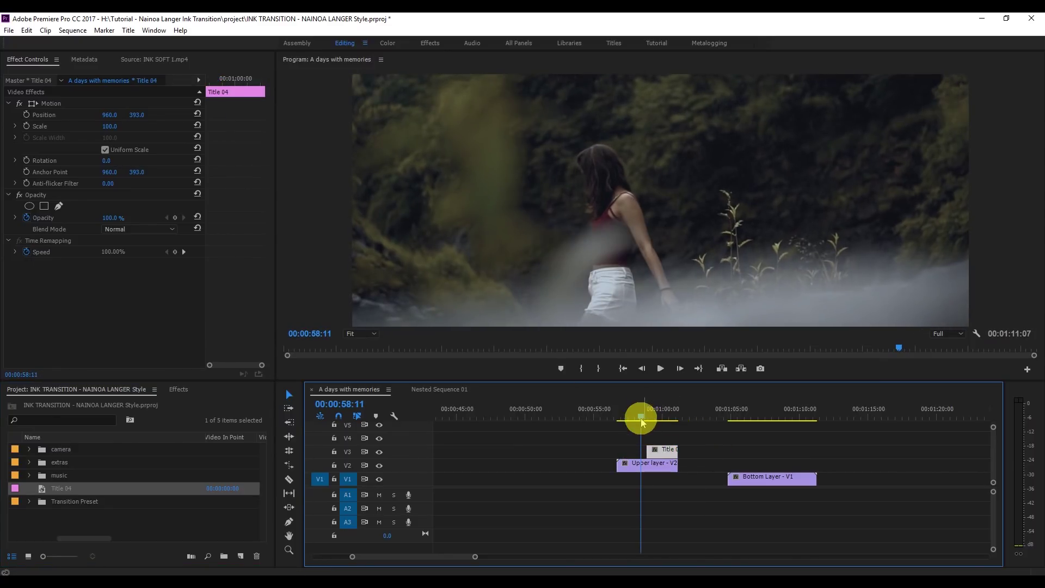
pyautogui.moveTo(641, 418); pyautogui.dragTo(658, 417)
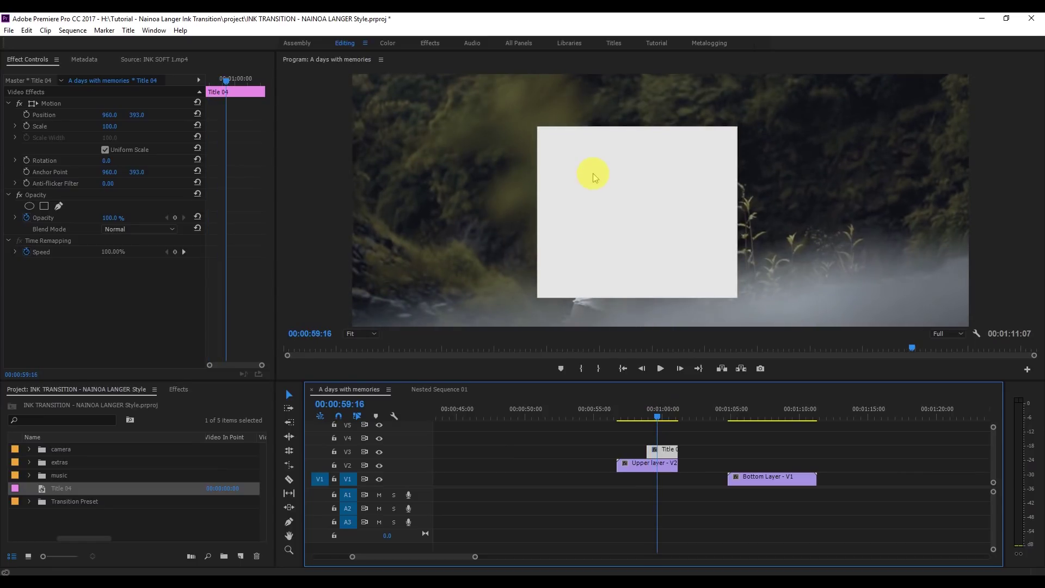
pyautogui.click(654, 418)
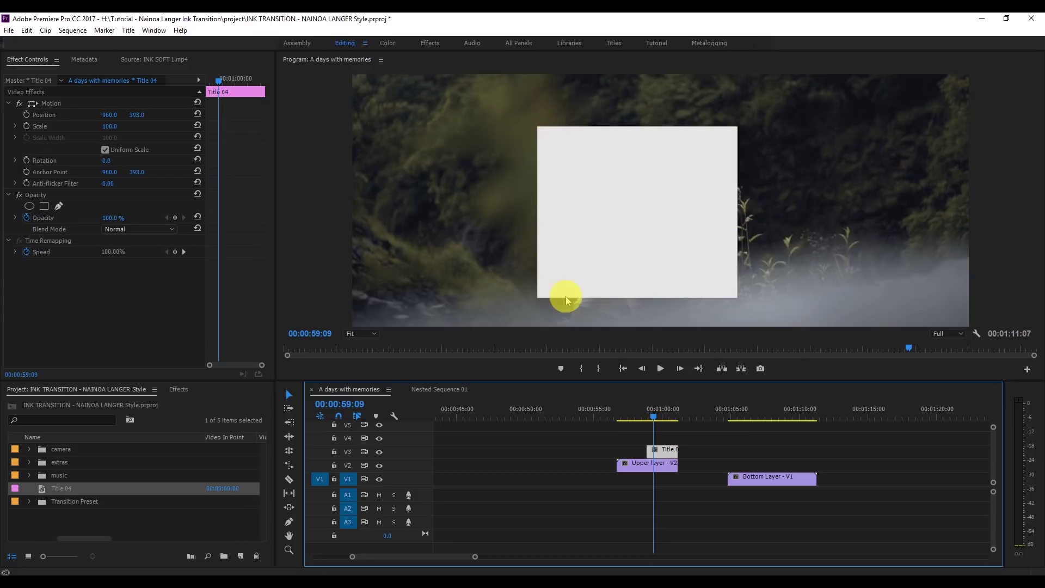
# Step: Apply Track Matte Key to Upper layer - V2 with Video 3 as the matte
pyautogui.click(177, 392)
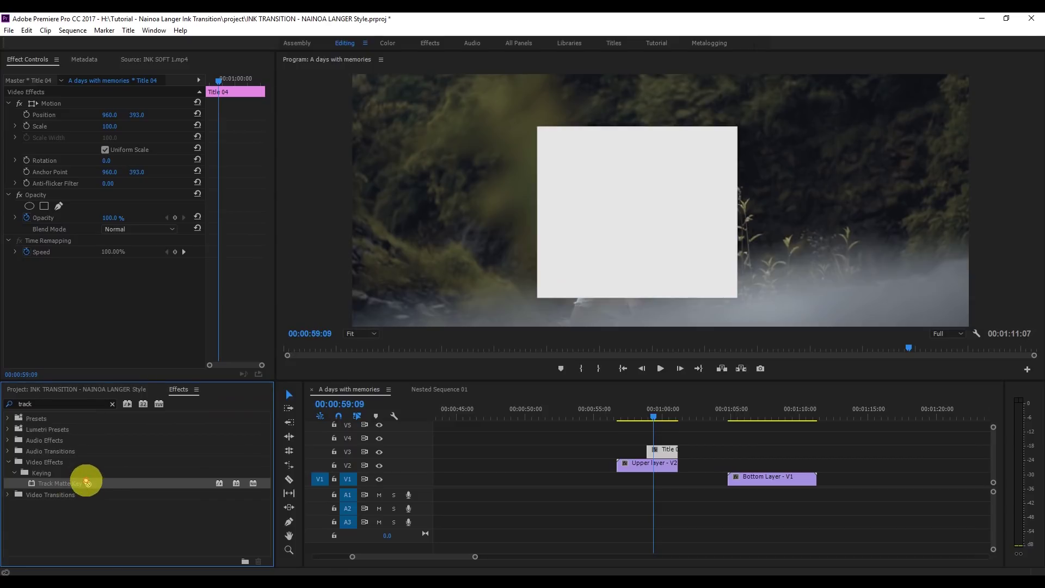
pyautogui.moveTo(86, 482); pyautogui.dragTo(654, 463)
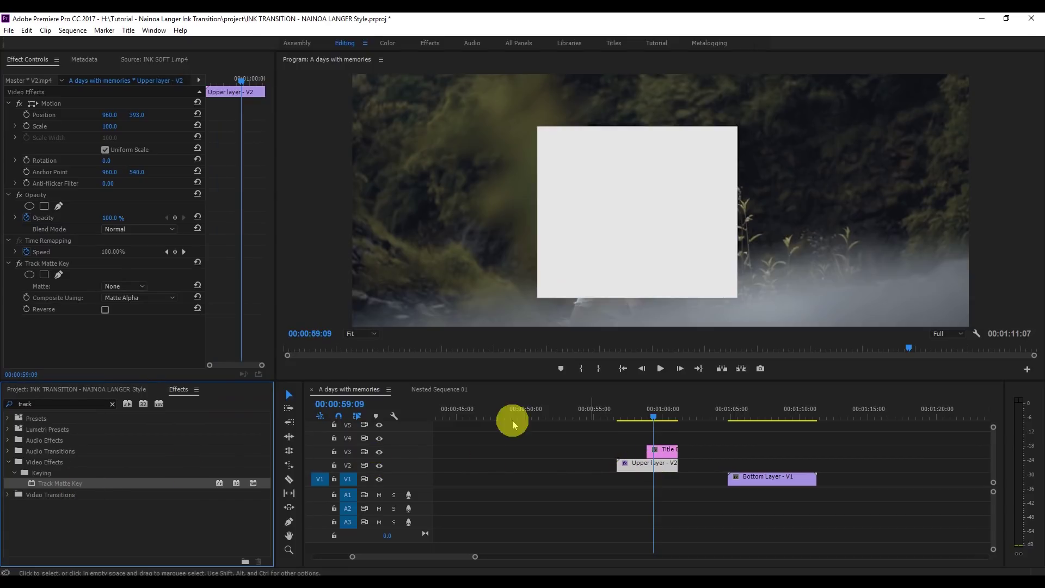
pyautogui.click(142, 288)
pyautogui.click(142, 410)
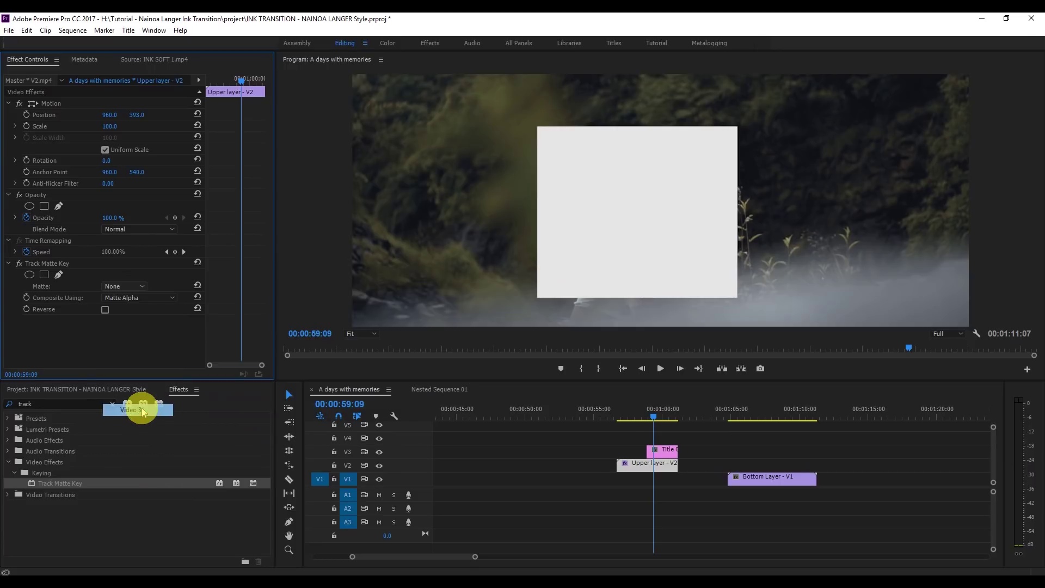
# Step: Preview the matte at 00:00:59:01, toggling Reverse on and back off
pyautogui.click(666, 454)
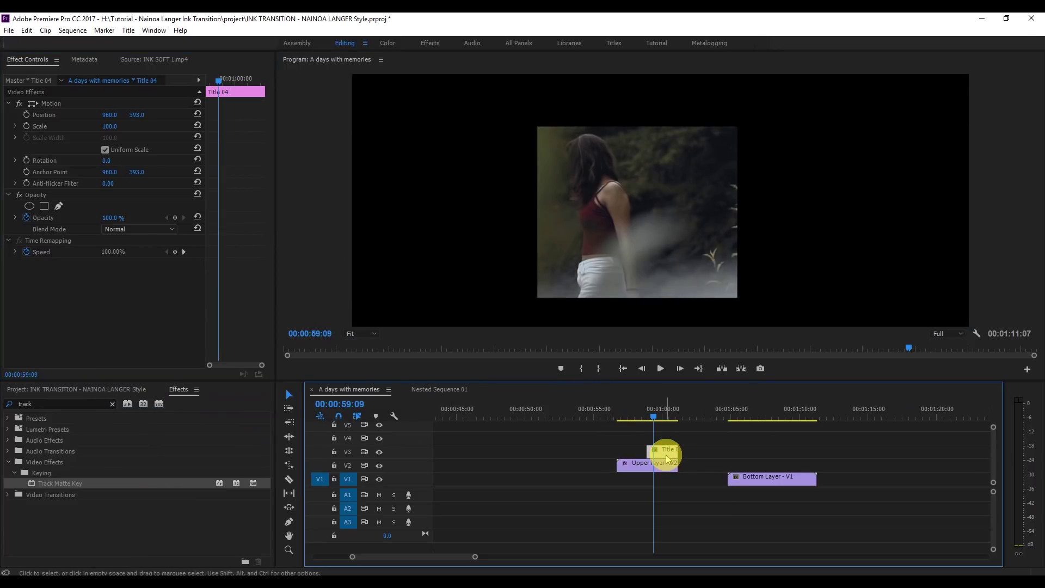
pyautogui.click(654, 415)
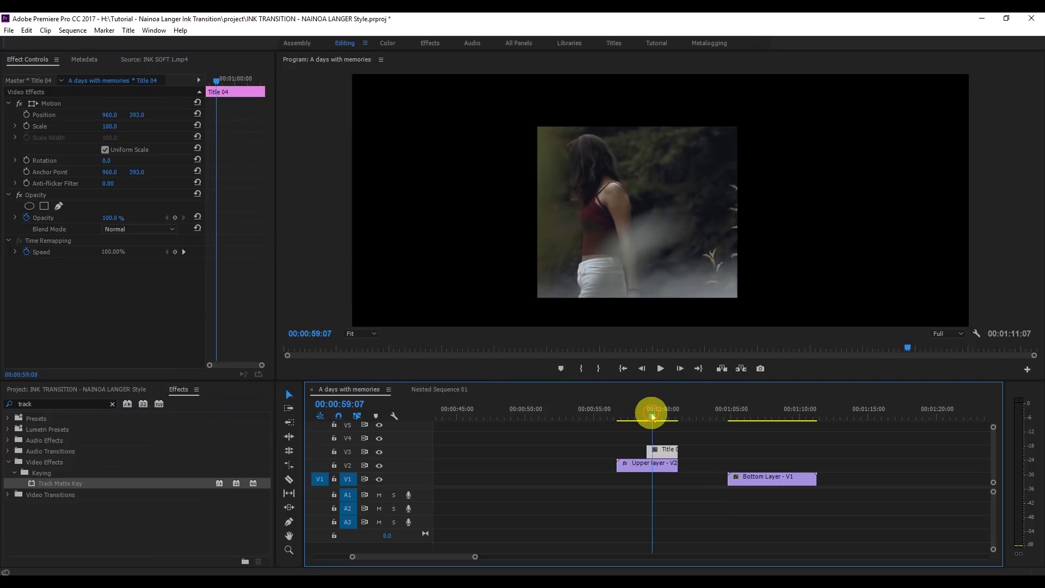
pyautogui.click(661, 465)
pyautogui.click(663, 451)
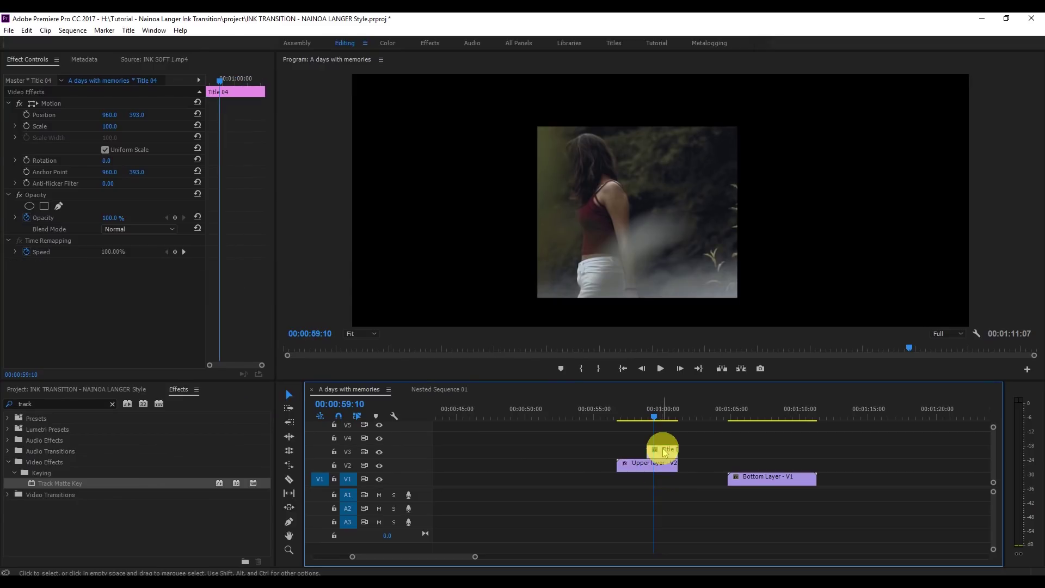
pyautogui.click(649, 416)
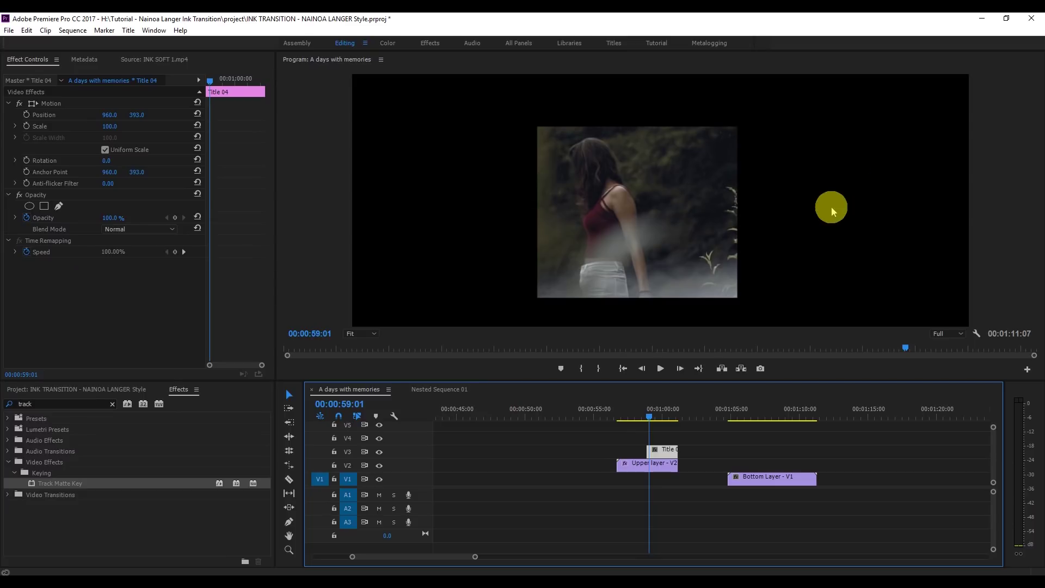
pyautogui.click(664, 464)
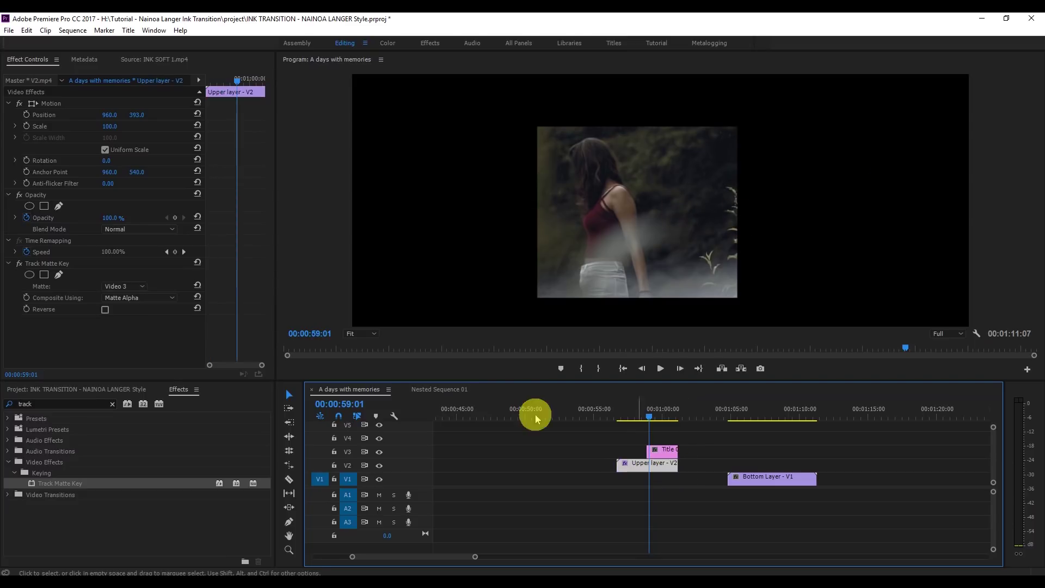
pyautogui.click(105, 310)
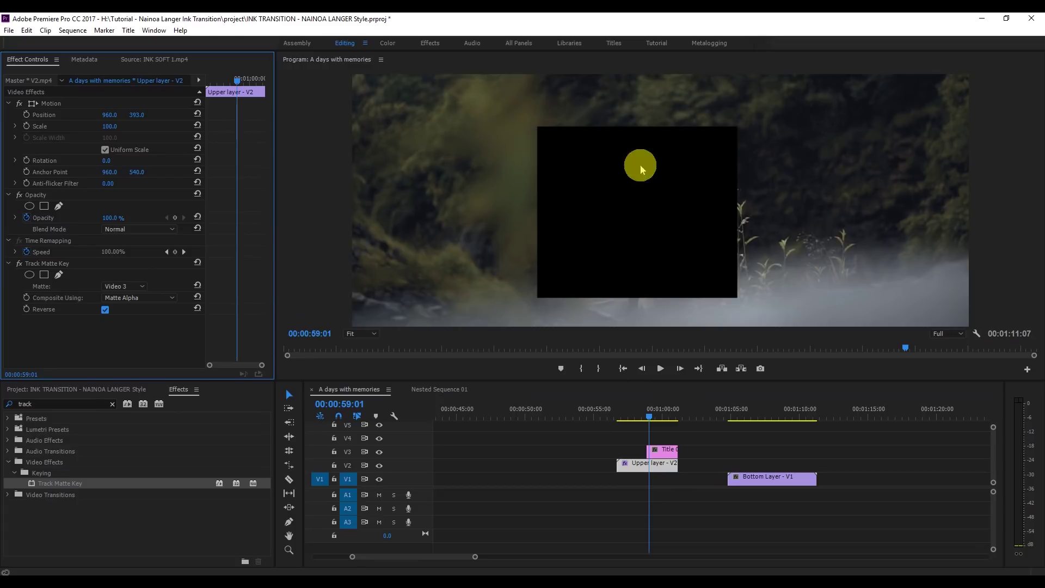
pyautogui.click(104, 310)
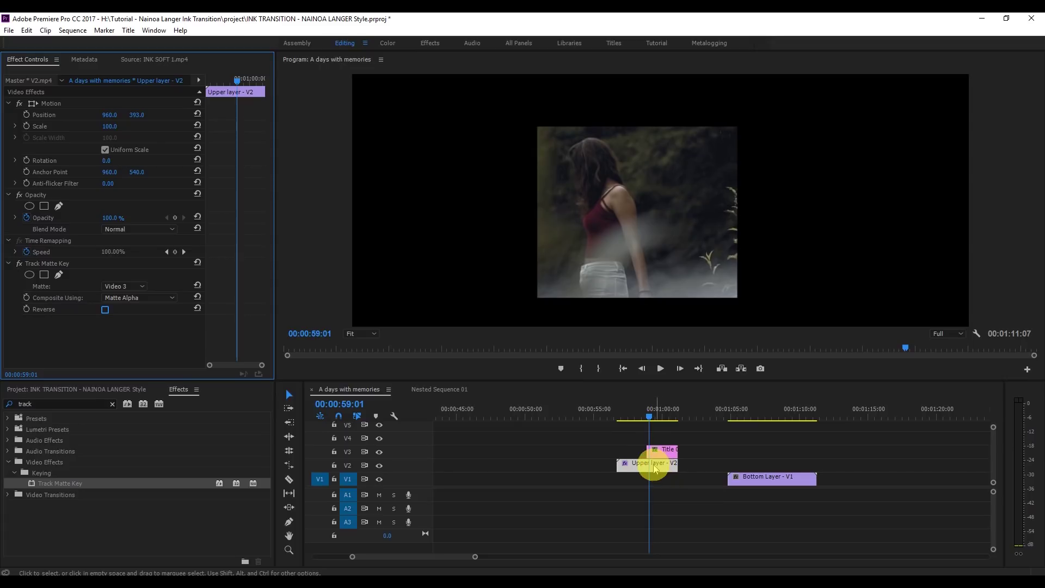
# Step: Move Bottom Layer - V1 back under the title and preview around 00:00:59:13
pyautogui.moveTo(769, 484); pyautogui.dragTo(689, 482)
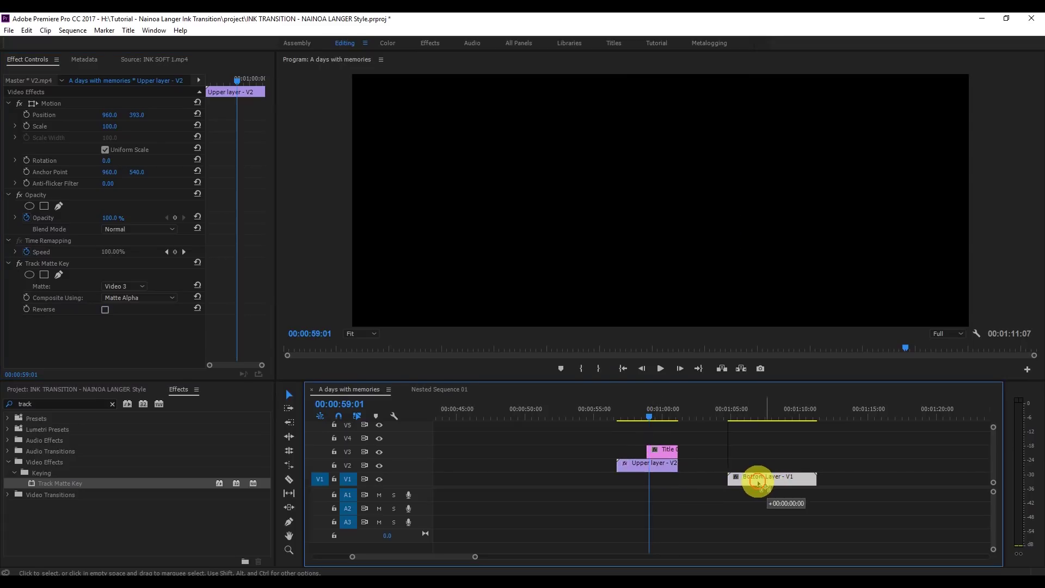
pyautogui.click(656, 428)
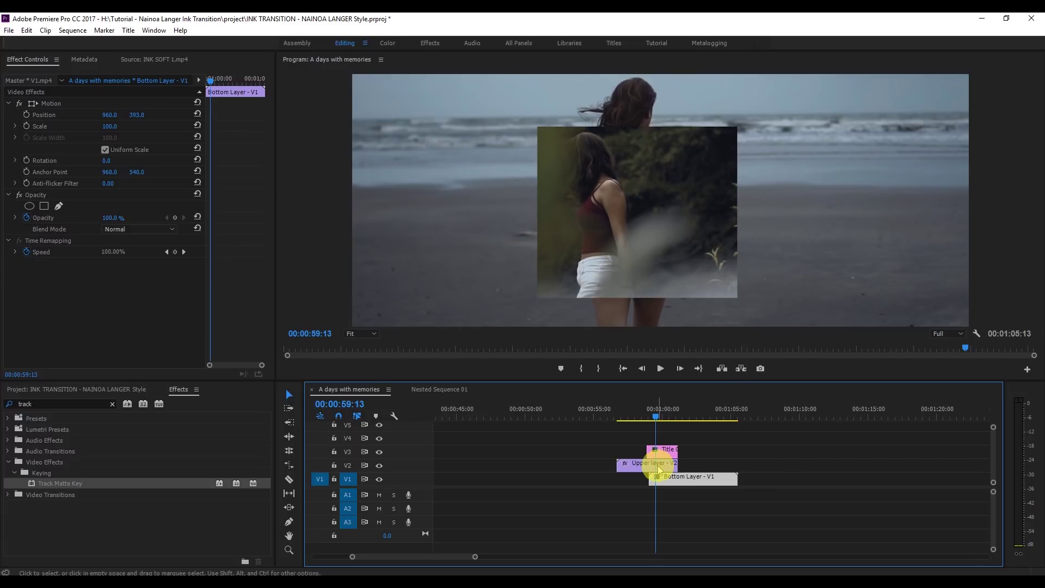
pyautogui.moveTo(661, 415)
pyautogui.mouseDown()
pyautogui.moveTo(638, 417)
pyautogui.moveTo(657, 417)
pyautogui.mouseUp()
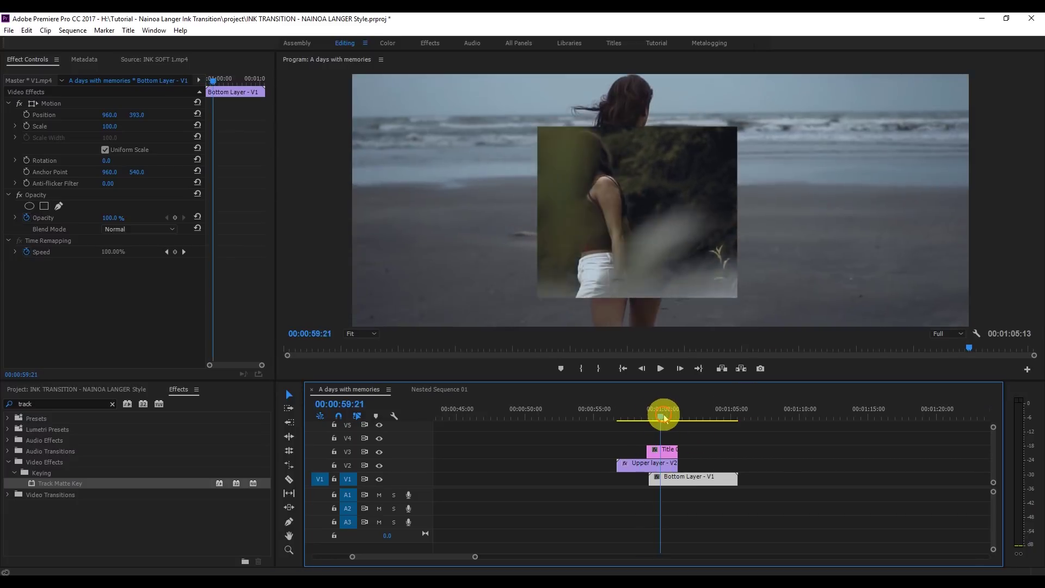
# Step: Reverse the upper clip's Track Matte Key, keeping Composite Using at Matte Alpha
pyautogui.click(660, 465)
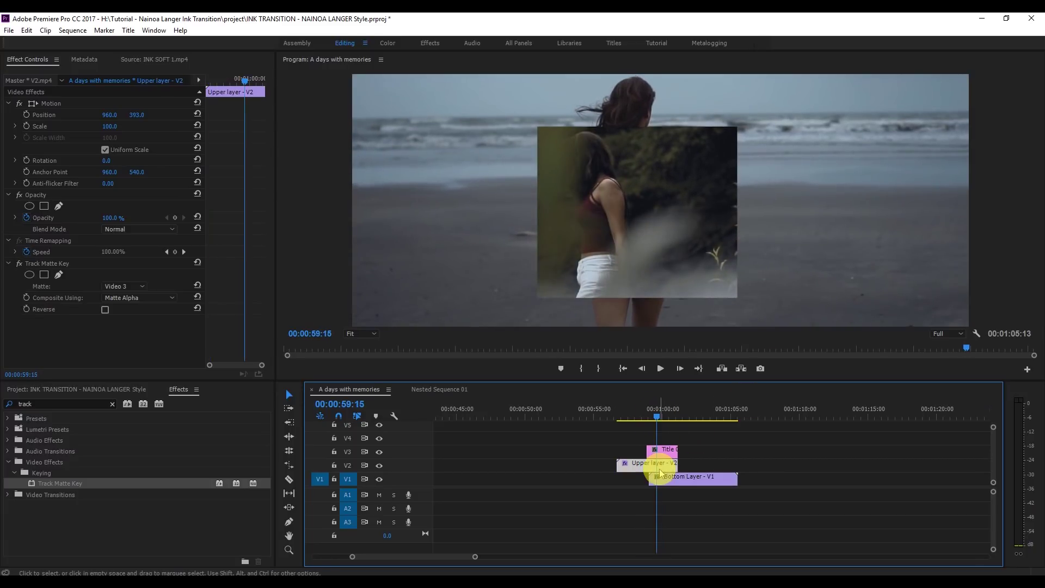
pyautogui.click(106, 309)
pyautogui.click(654, 417)
pyautogui.moveTo(653, 416); pyautogui.dragTo(657, 417)
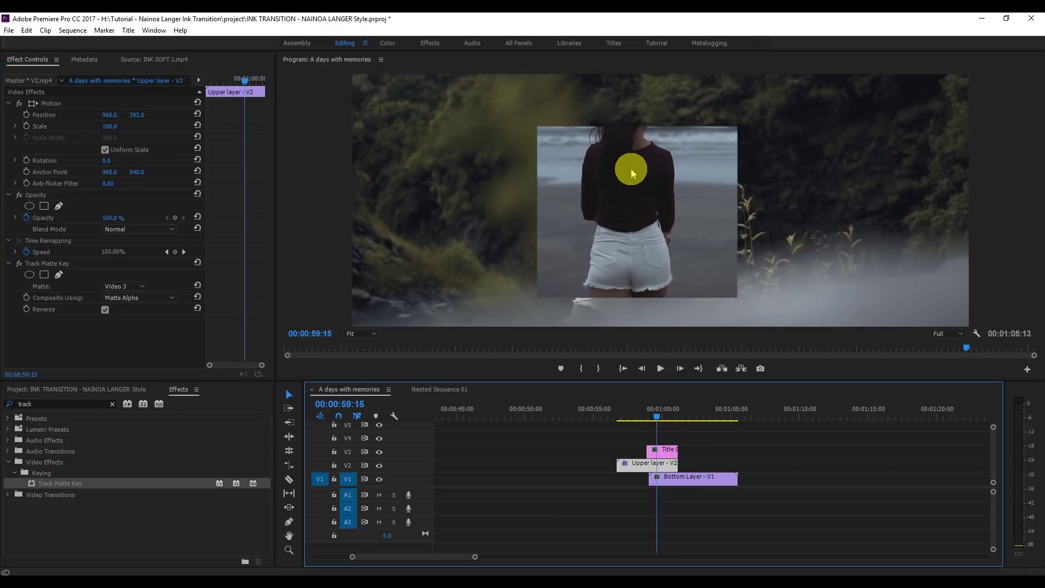
pyautogui.click(106, 311)
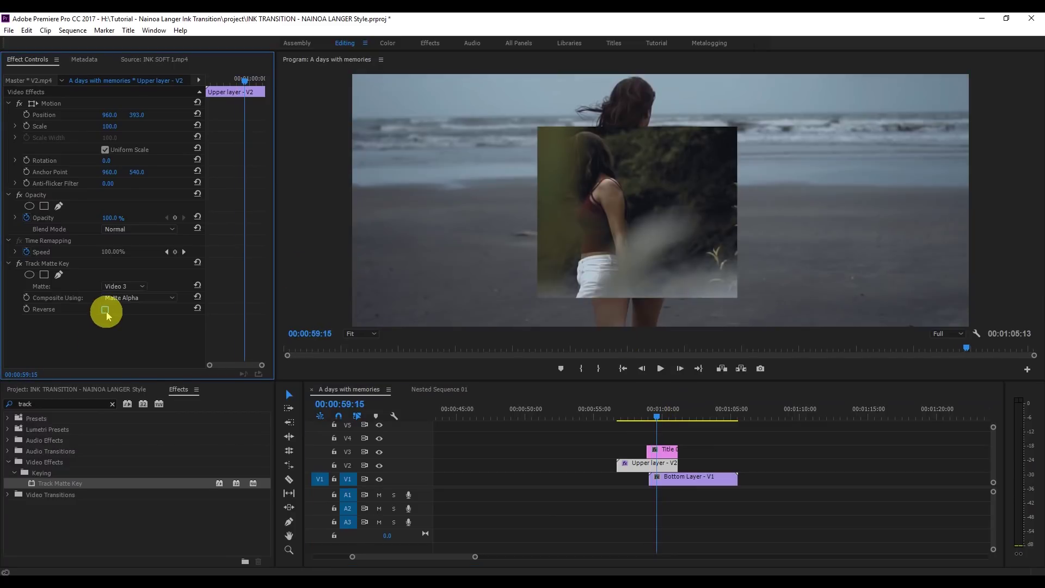
pyautogui.click(137, 299)
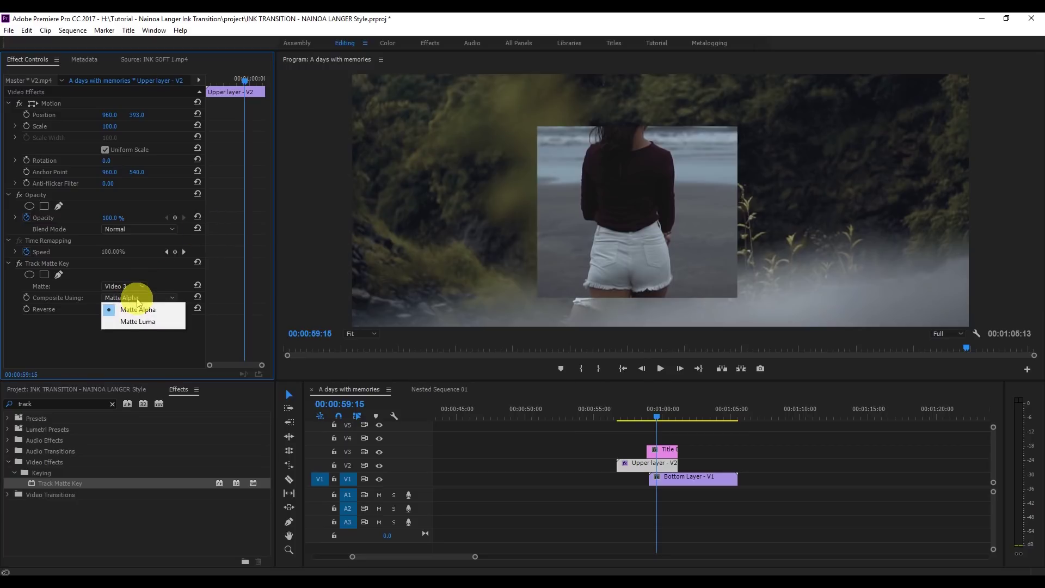
pyautogui.click(138, 299)
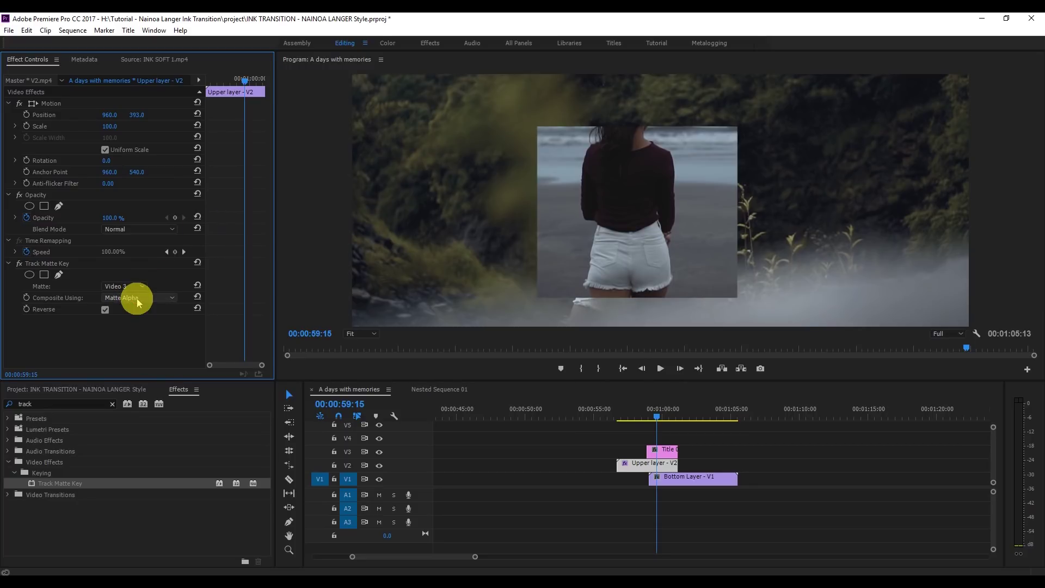